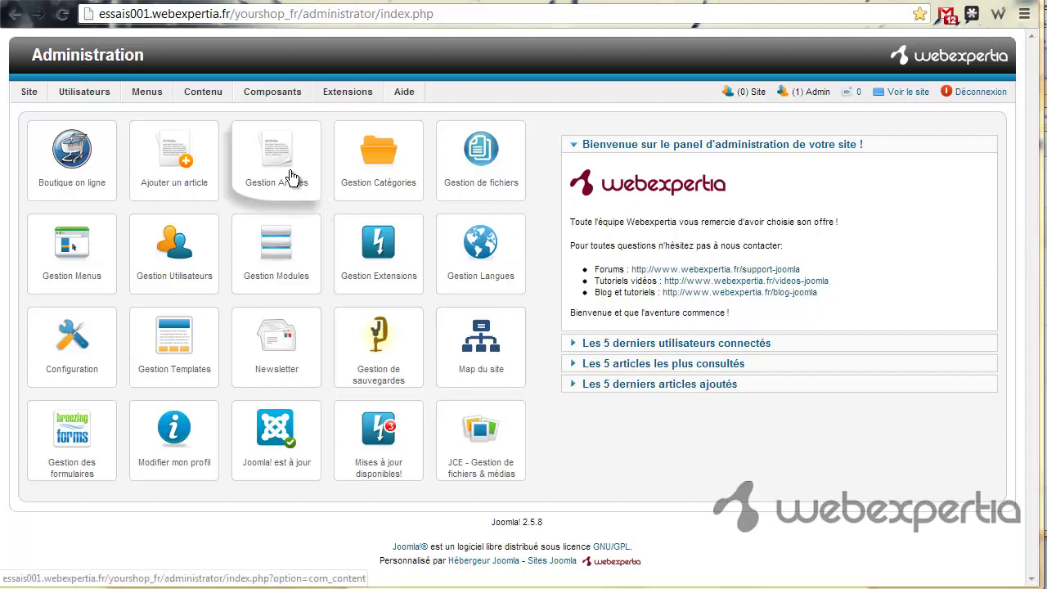
- Open the article manager (Gestion des articles) from the site's content section
mouse_move(155, 101)
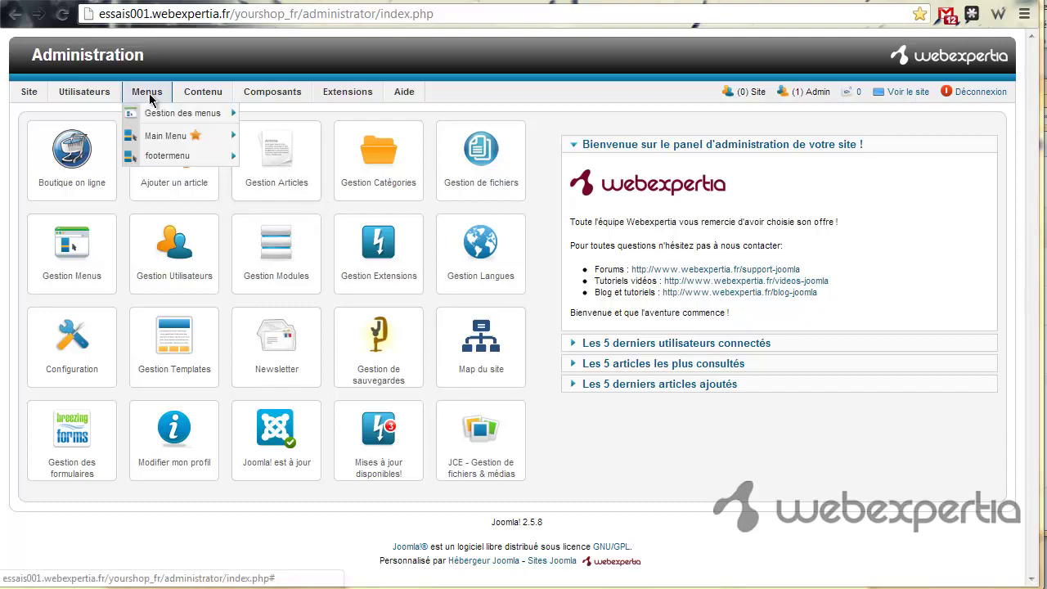
mouse_move(191, 101)
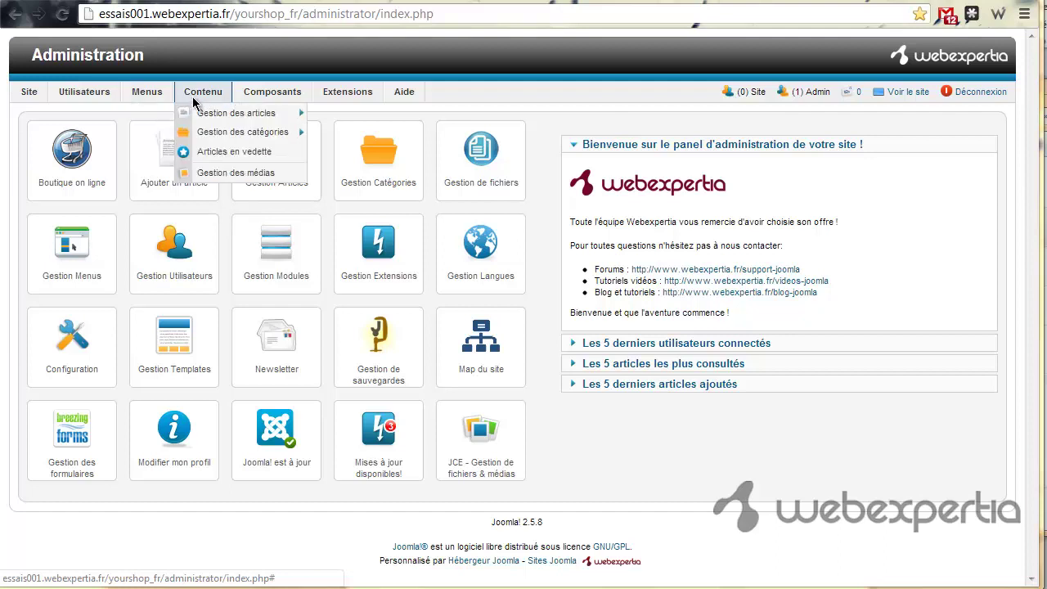
mouse_move(208, 117)
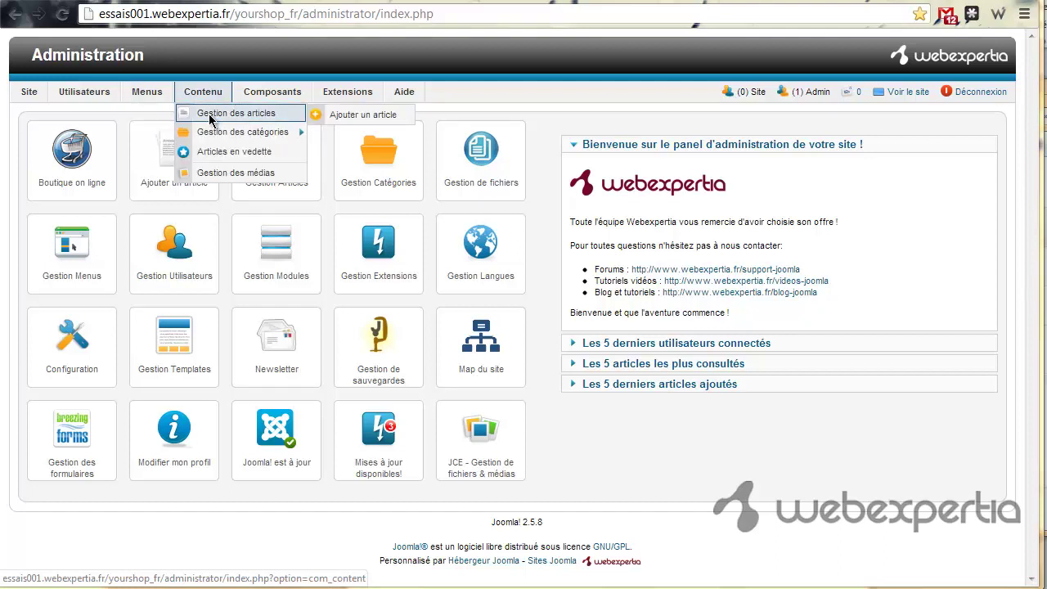
click(211, 118)
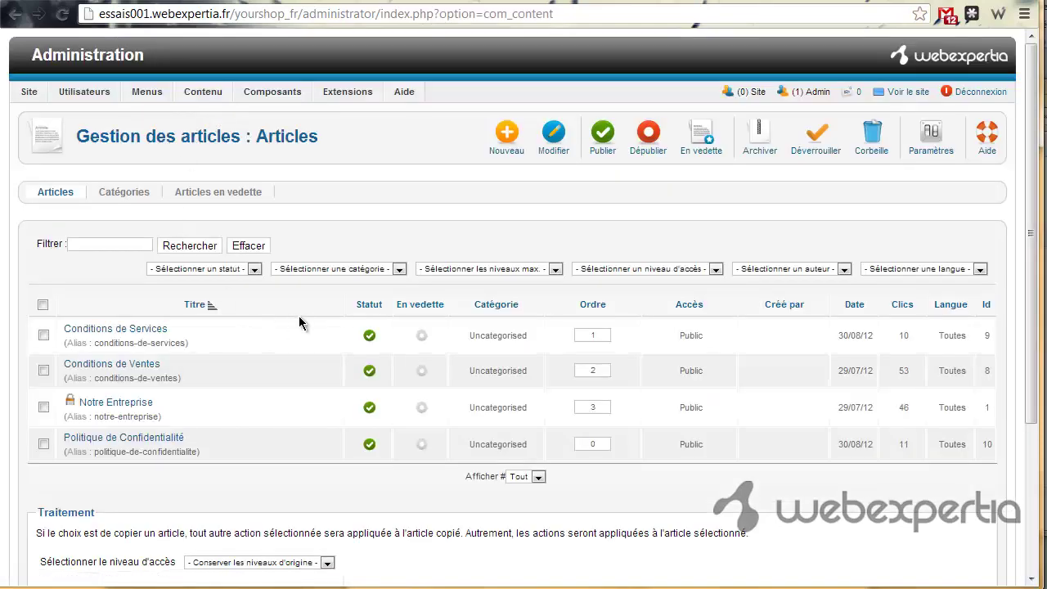
- Look at the Notre entreprise page on the public shop site as an example of an article
scroll(301, 326, down, 1)
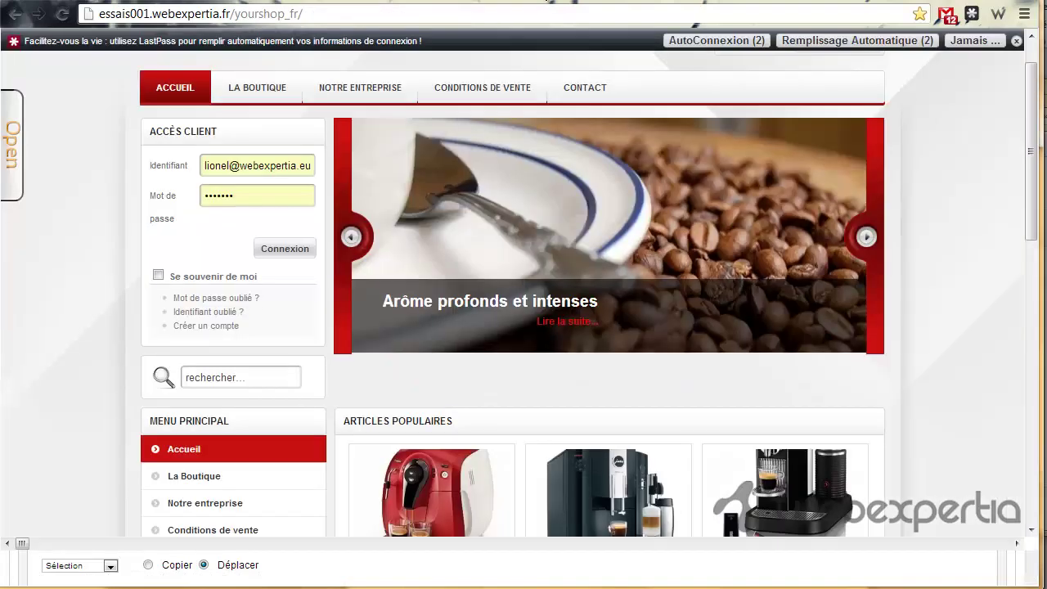
click(370, 95)
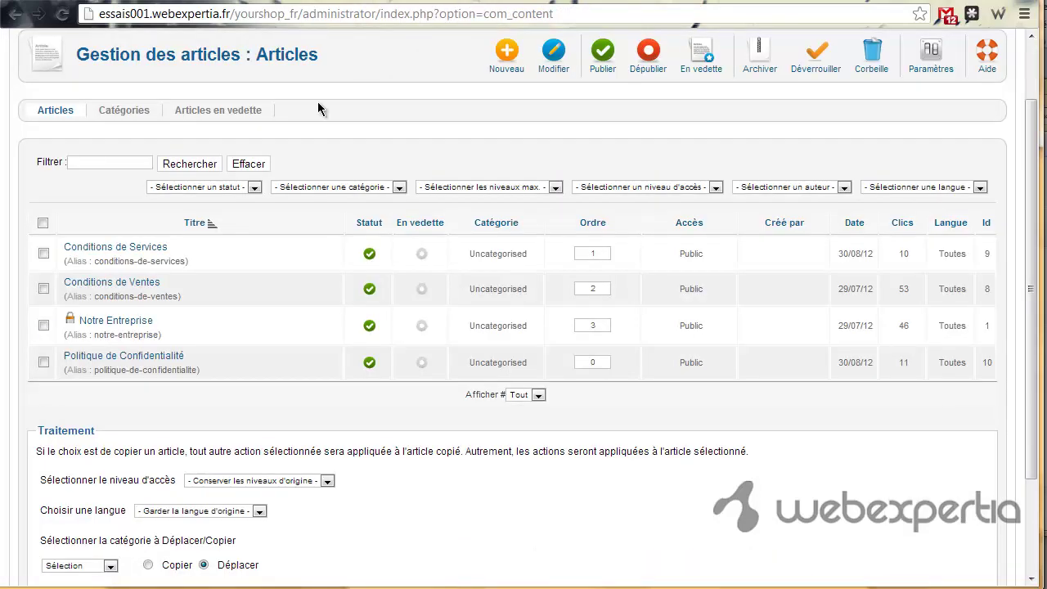
- Create a new article and enter "Test Webertia" as its title
click(500, 68)
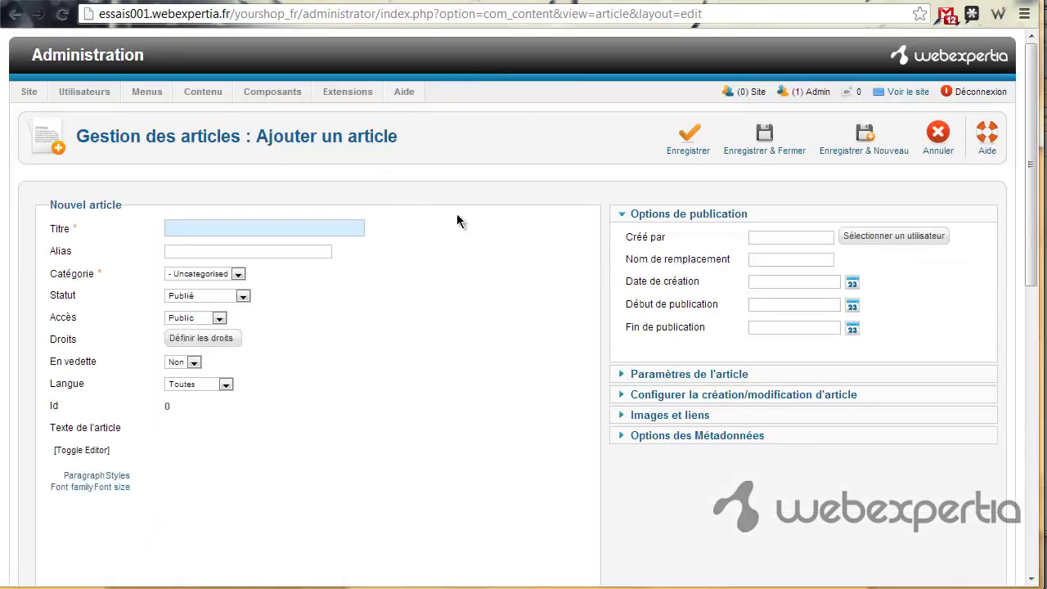
scroll(458, 218, down, 1)
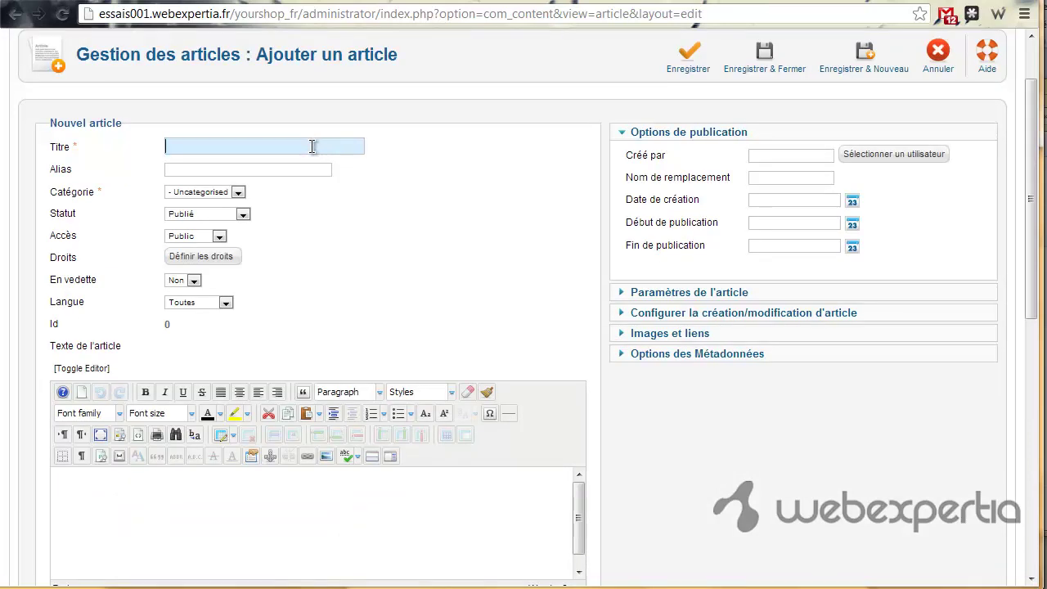
text(Test X)
key(BackSpace)
text(Webes)
key(BackSpace)
text(rtia)
- Set the article's alias to "testwebexpertia" and choose Uncategorised as its category
click(290, 167)
text(testwebexpertia)
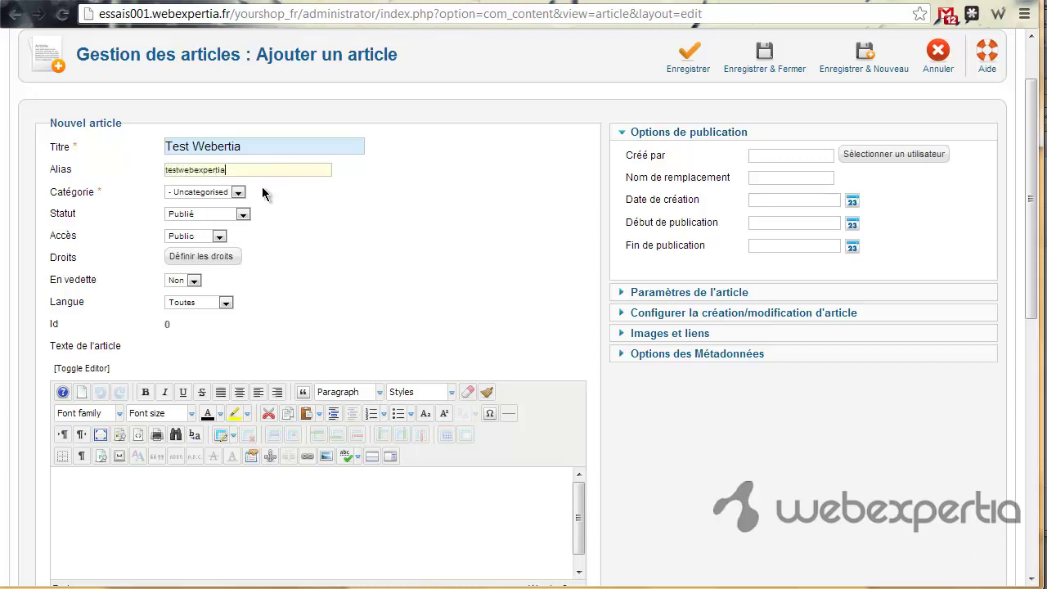
click(238, 192)
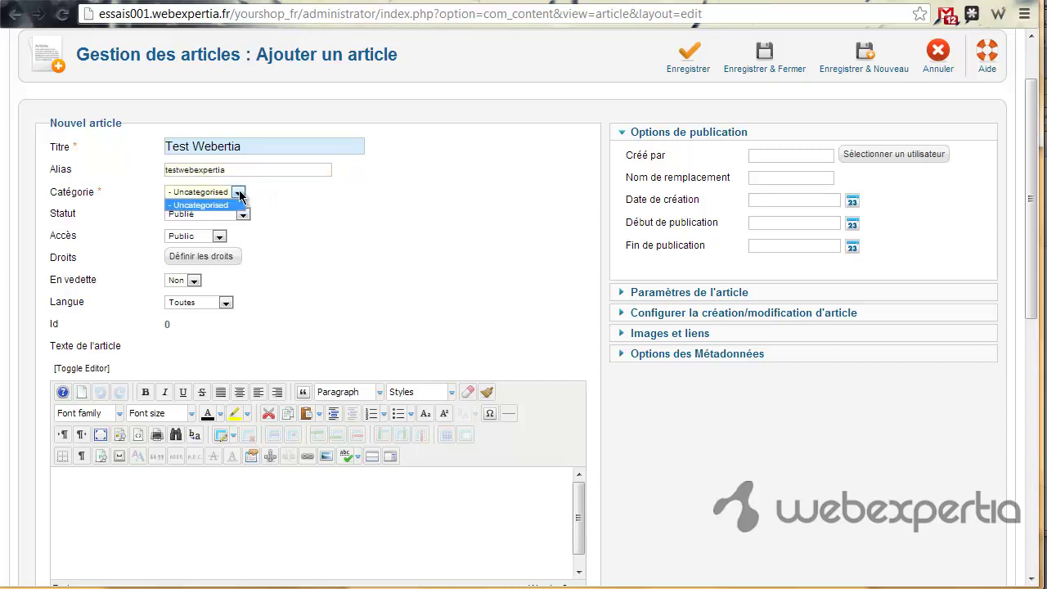
click(236, 205)
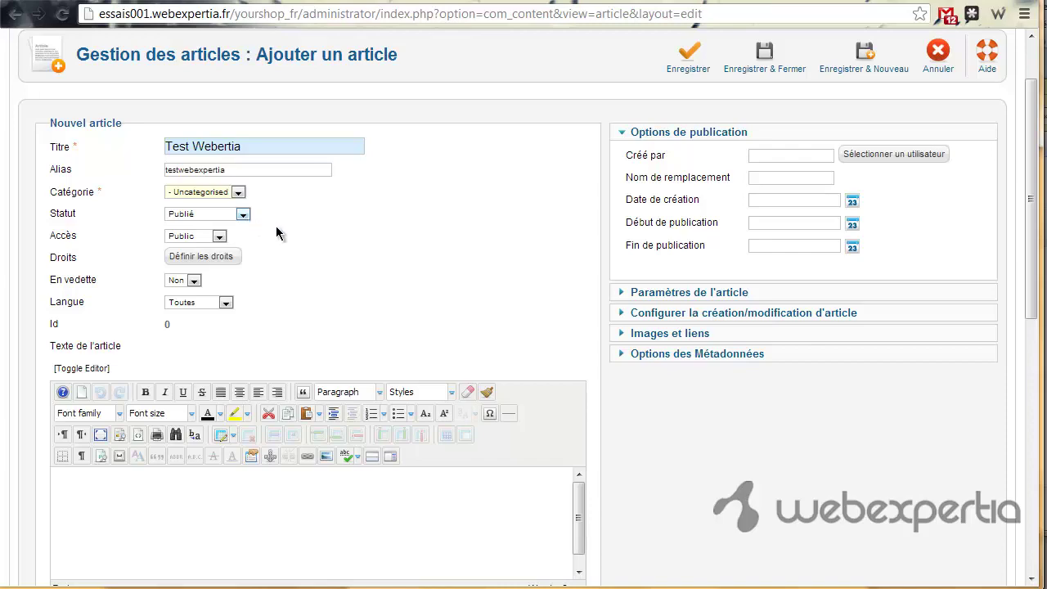
- Write "Titre" in the article body and format it as Heading 1
scroll(438, 256, down, 2)
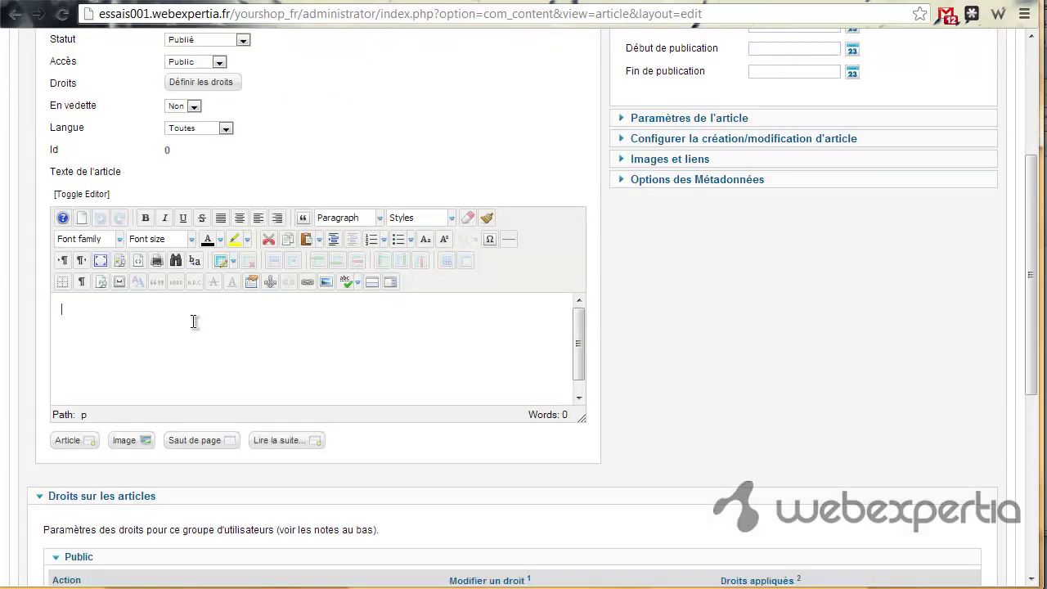
text(Titre)
key(ctrl+a)
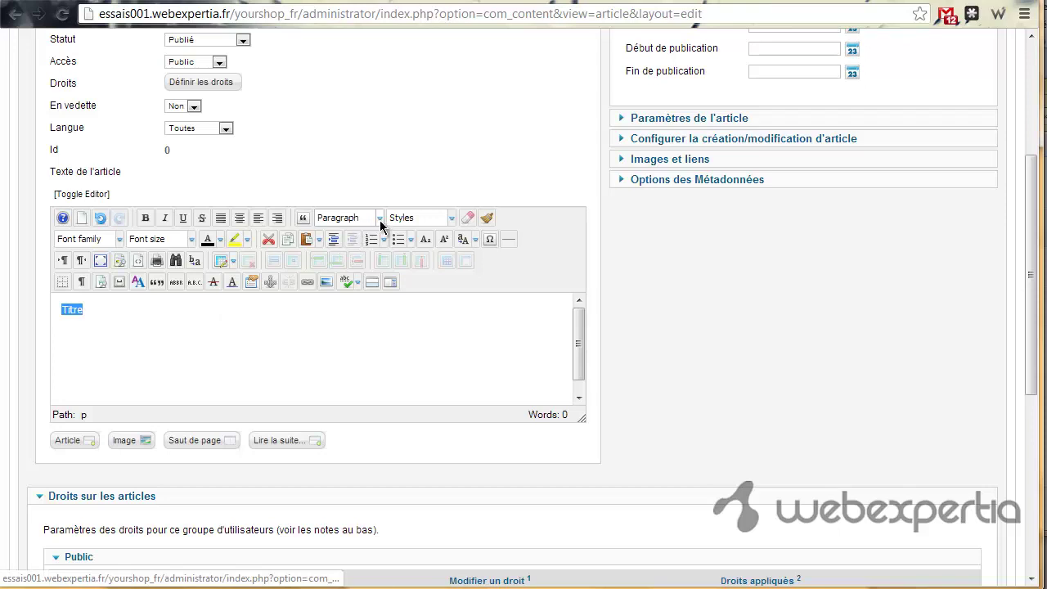
click(380, 220)
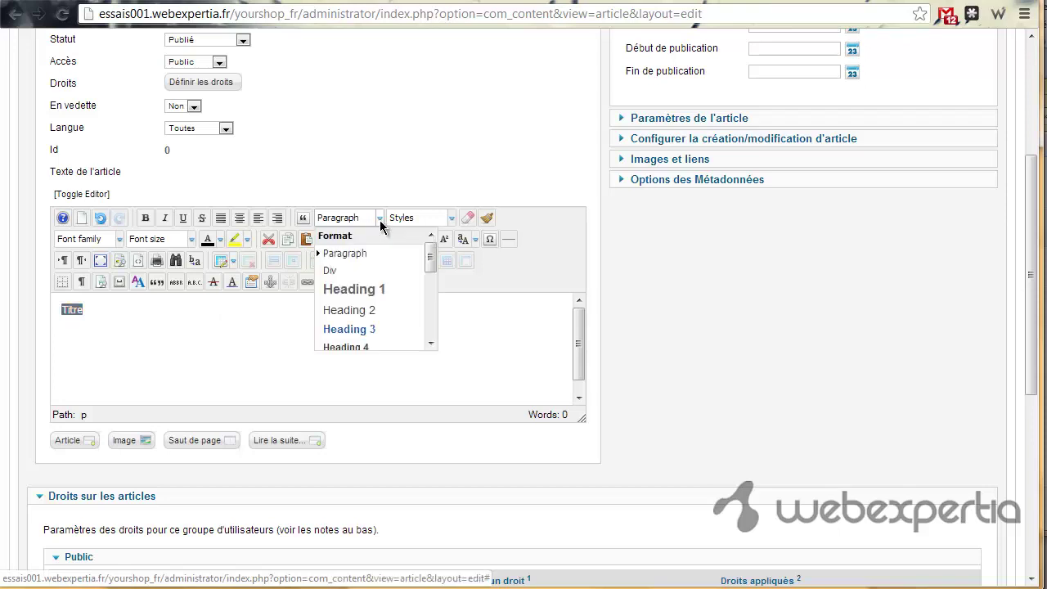
click(341, 292)
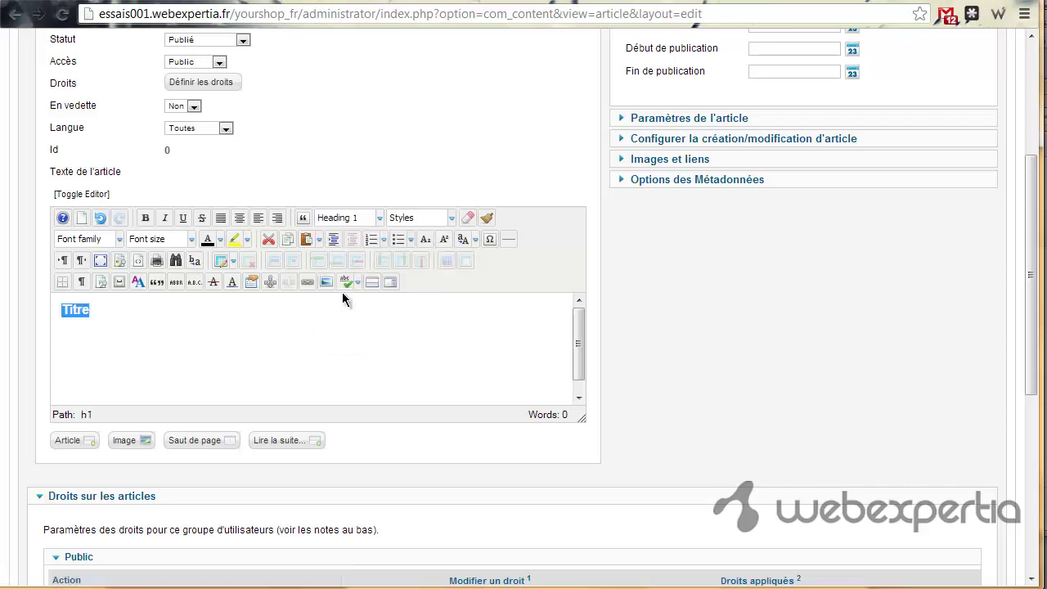
- Add the lines "Introduction" and "Parametrage" below the Titre heading
click(191, 309)
key(Return)
text(Int)
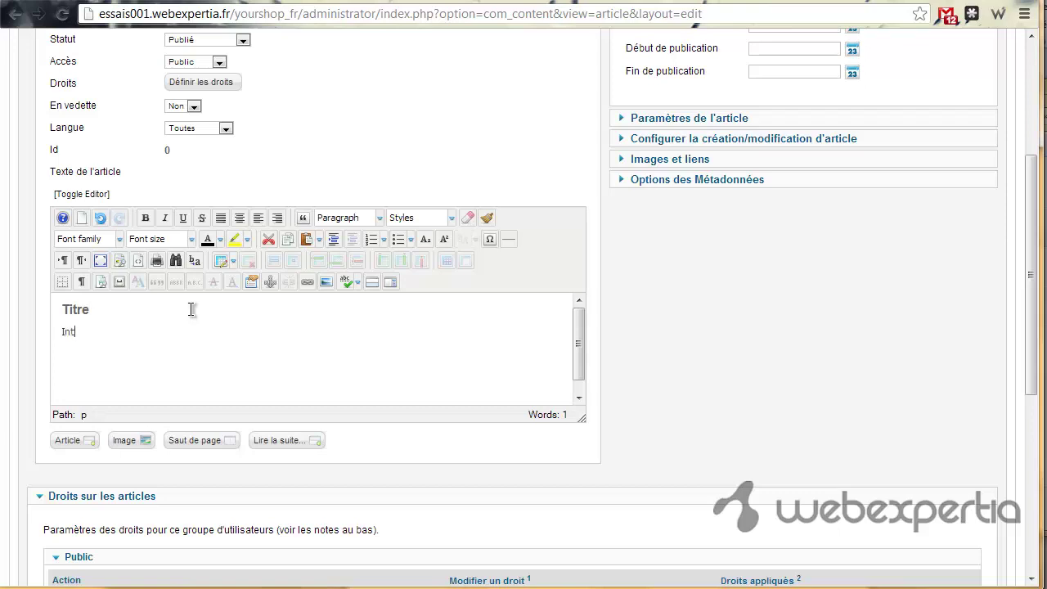
text(roduction)
key(Return)
text(Parametrag)
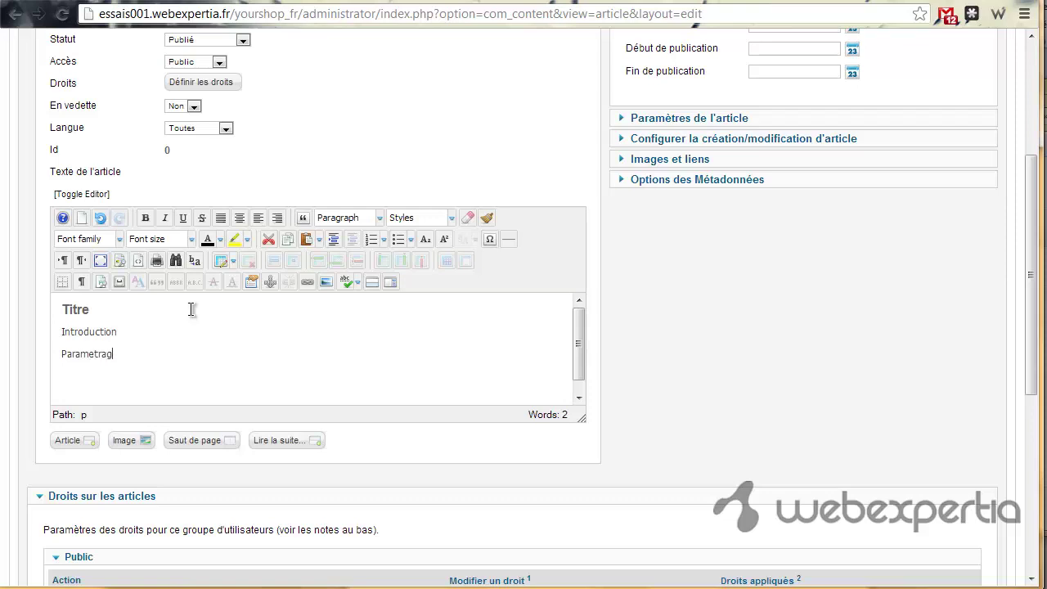
text(e)
- Format the Introduction and Parametrage lines as Heading 2
drag(126, 353, 60, 330)
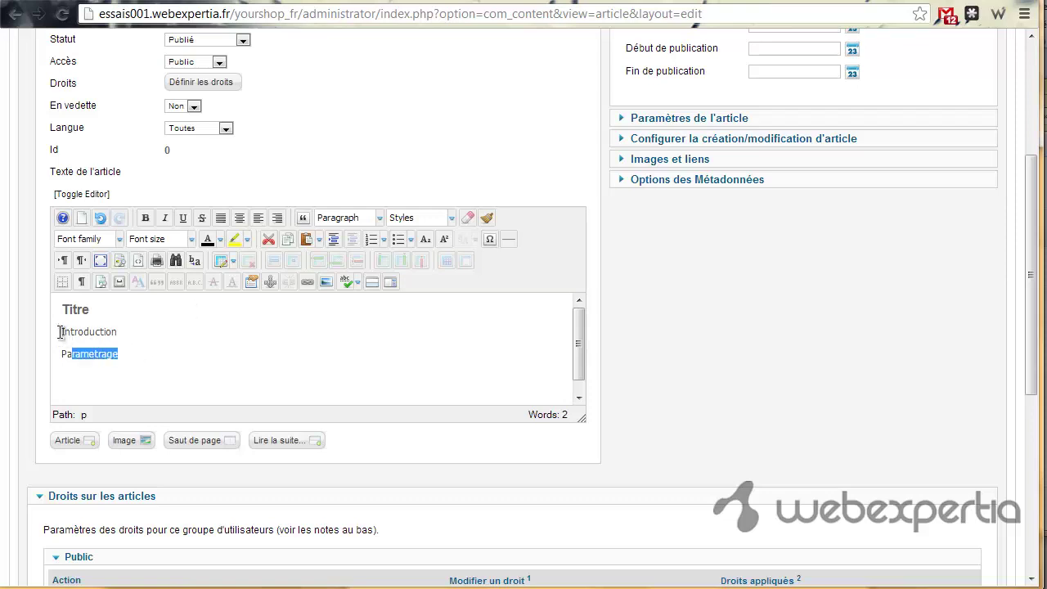
click(380, 218)
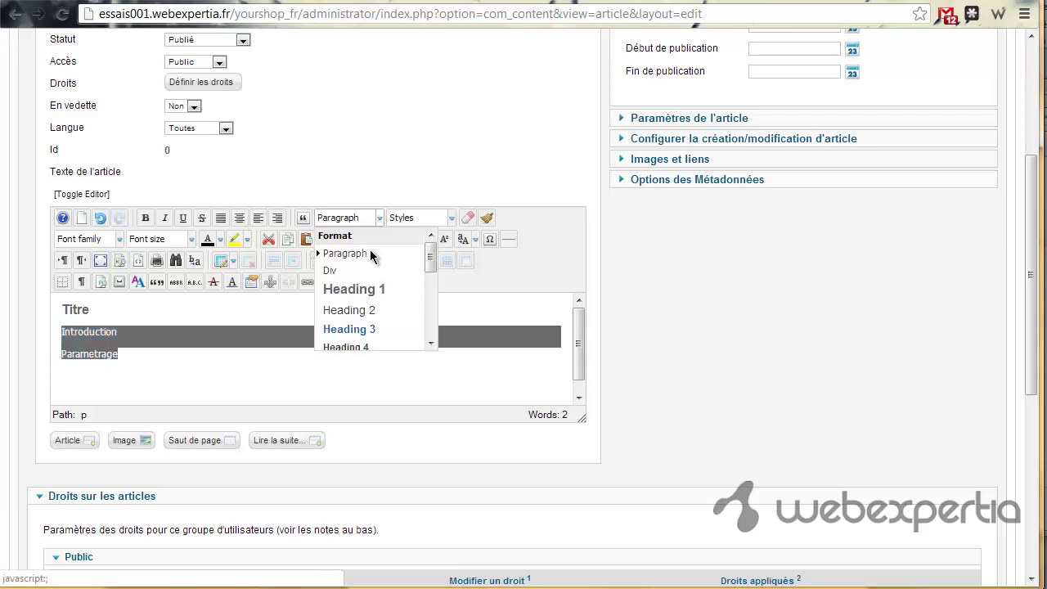
click(361, 310)
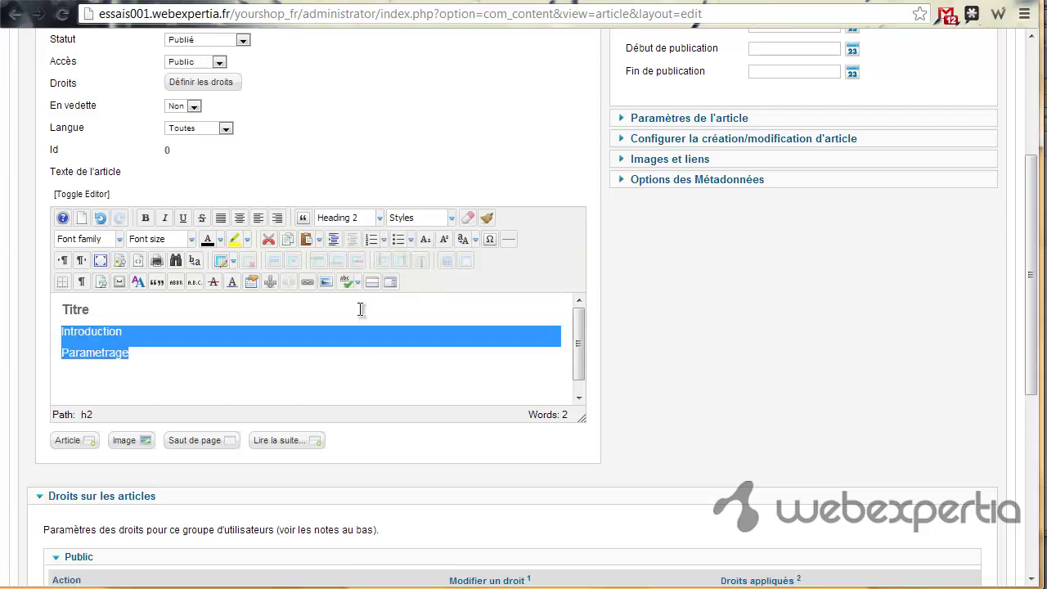
- Add the paragraph "Bonjour, voici un exemple d'article" under the Introduction heading
click(127, 332)
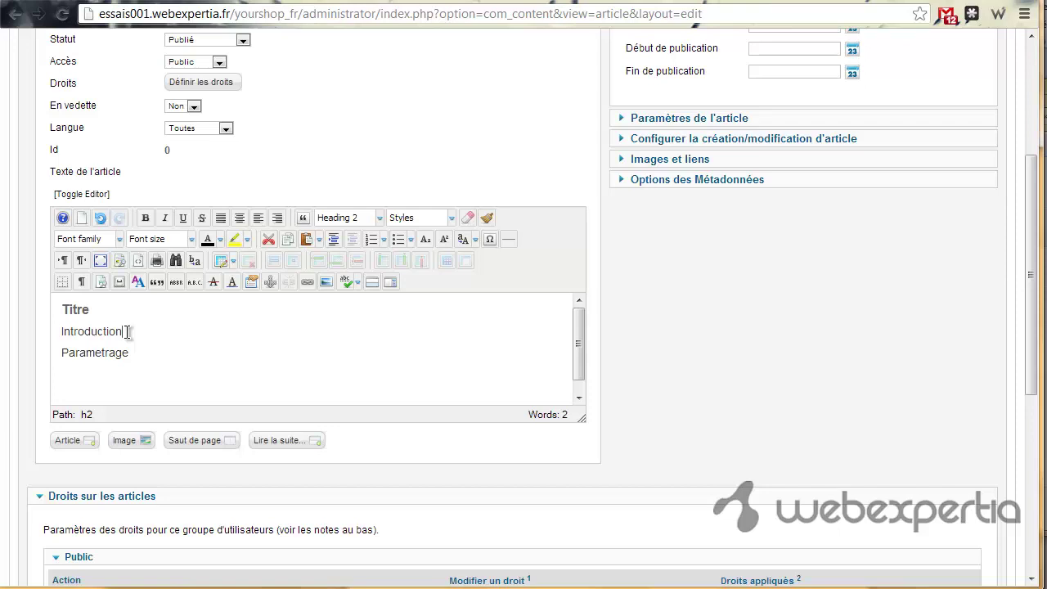
key(Return)
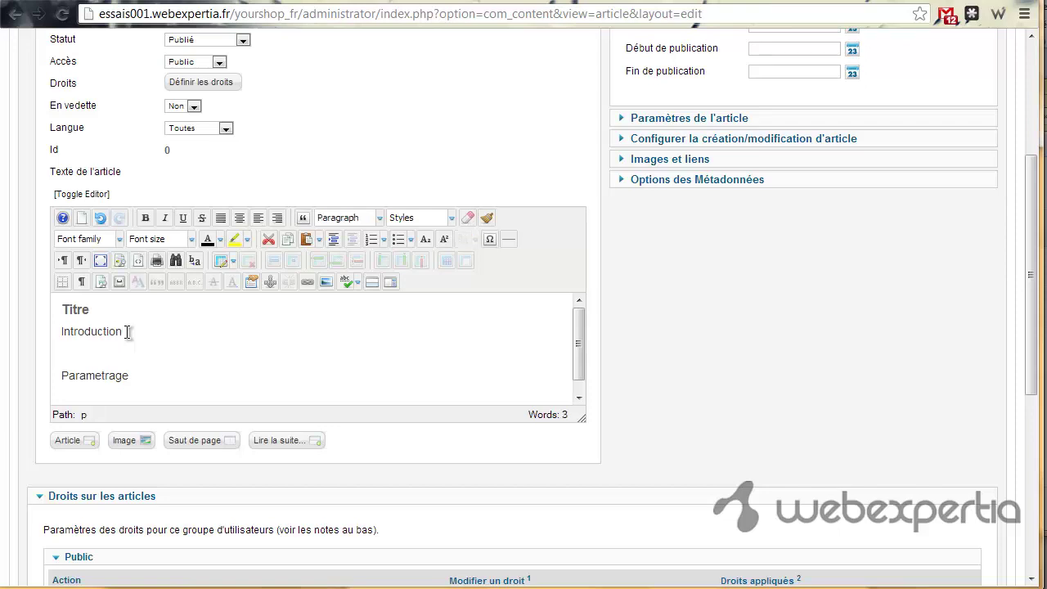
text(Bonjour, voici un exemple d'ar)
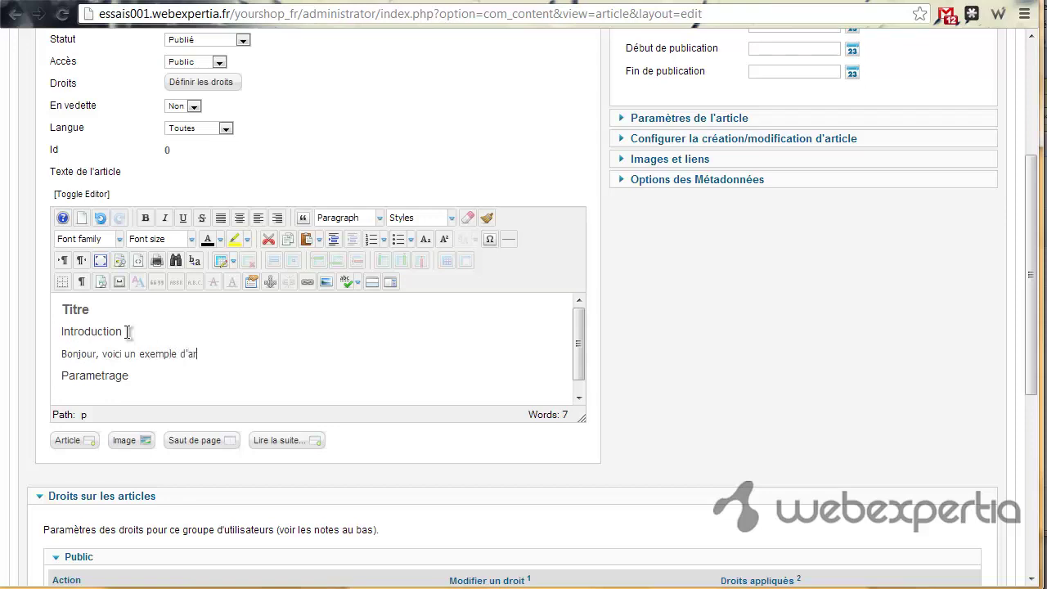
text(ticle)
- Select the paragraph under Introduction and examine the styles, paragraph formats and font families available for it
key(ctrl+shift+Left)
key(ctrl+shift+Left)
key(ctrl+shift+Left)
key(ctrl+shift+Left)
key(ctrl+shift+Left)
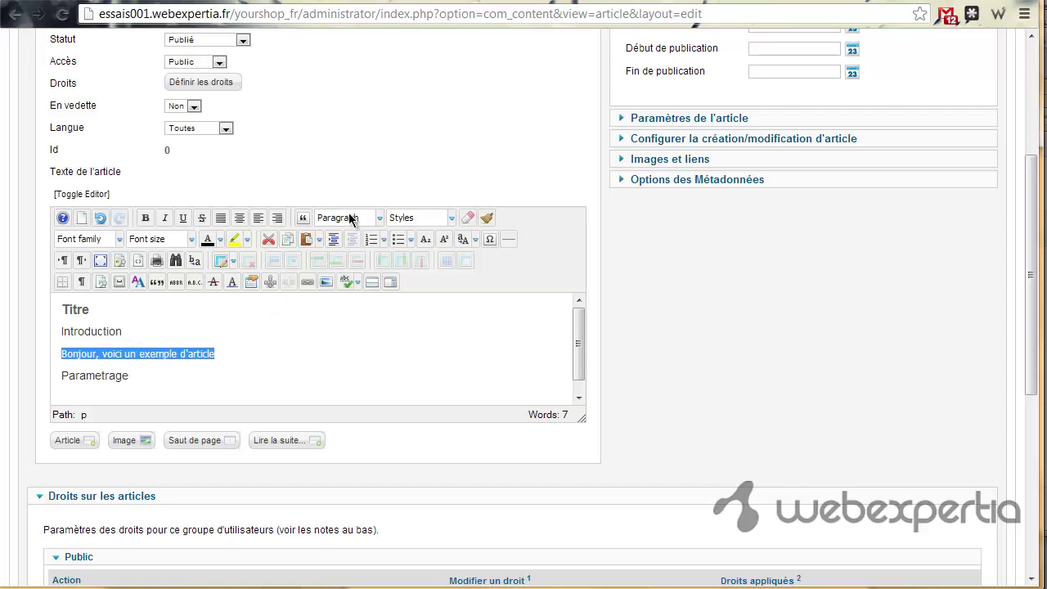
click(451, 218)
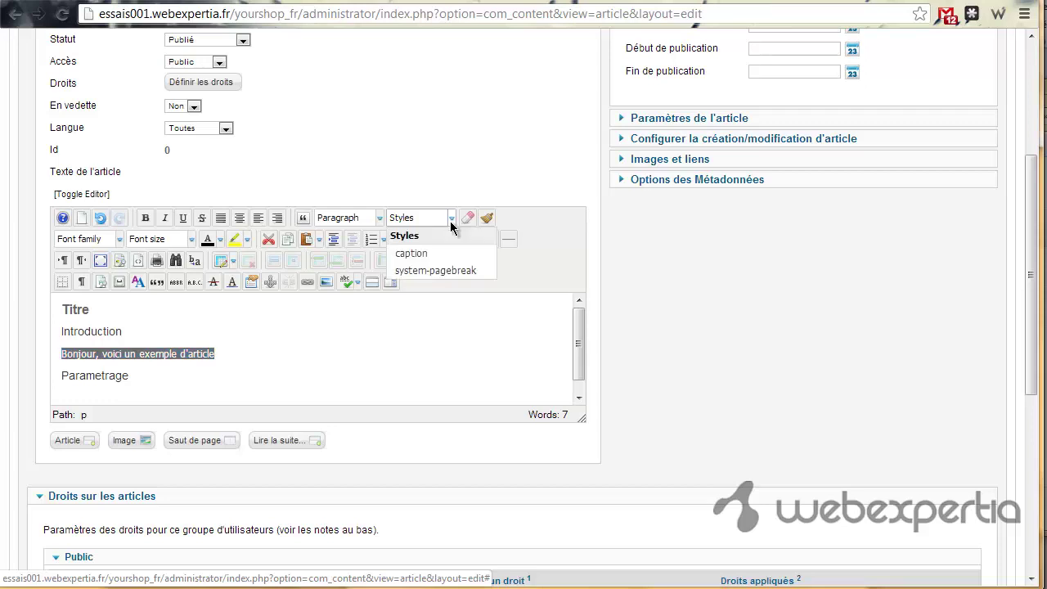
click(392, 219)
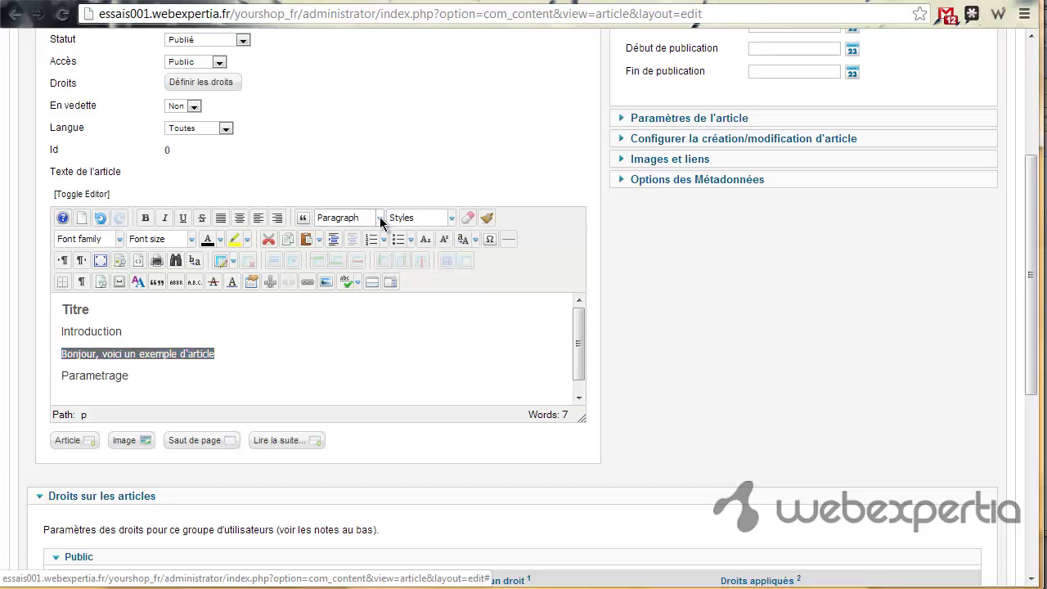
click(381, 221)
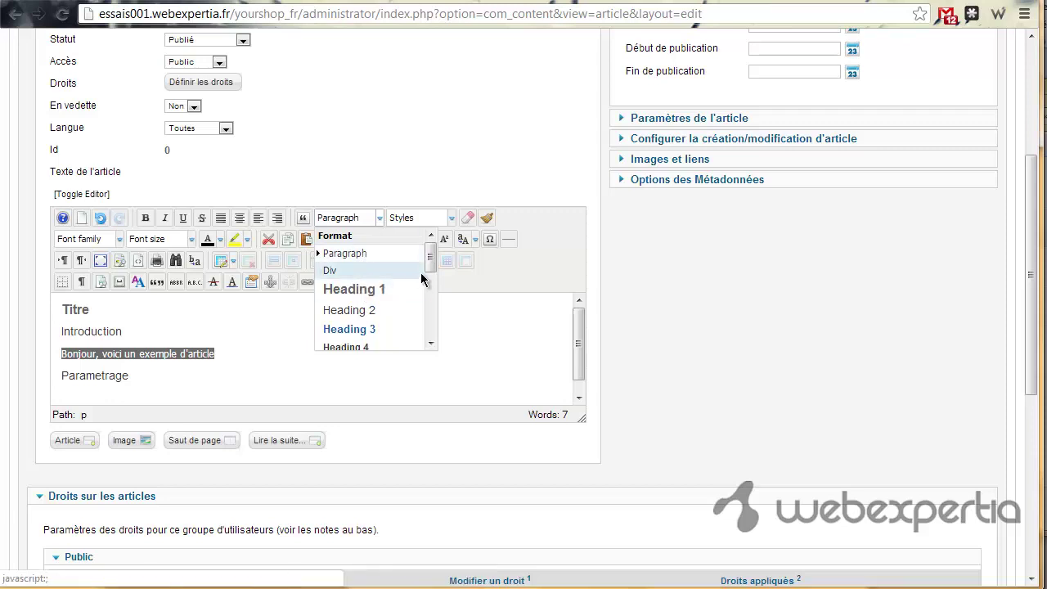
click(380, 220)
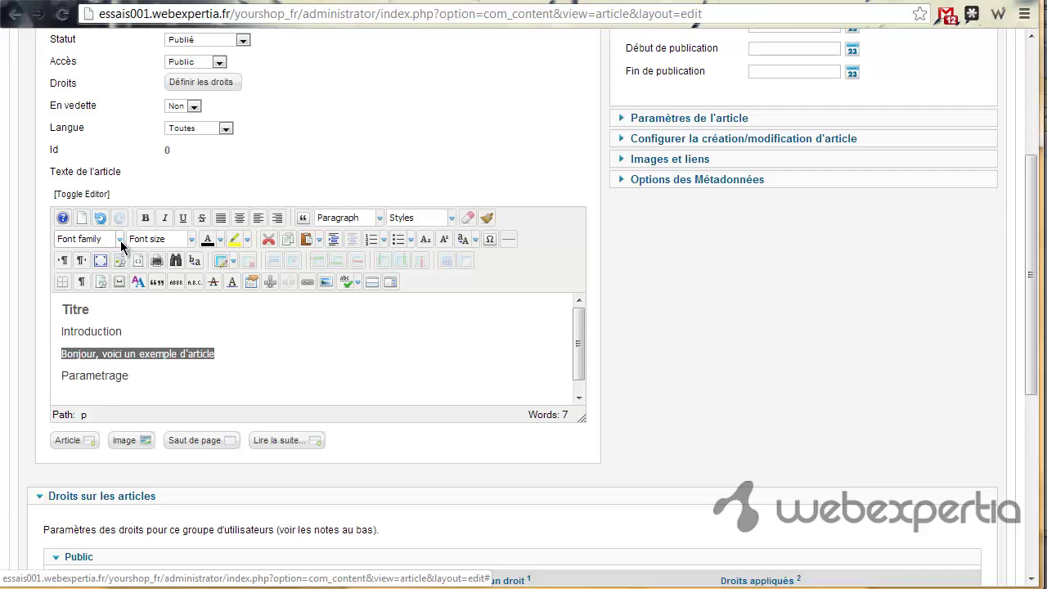
click(119, 239)
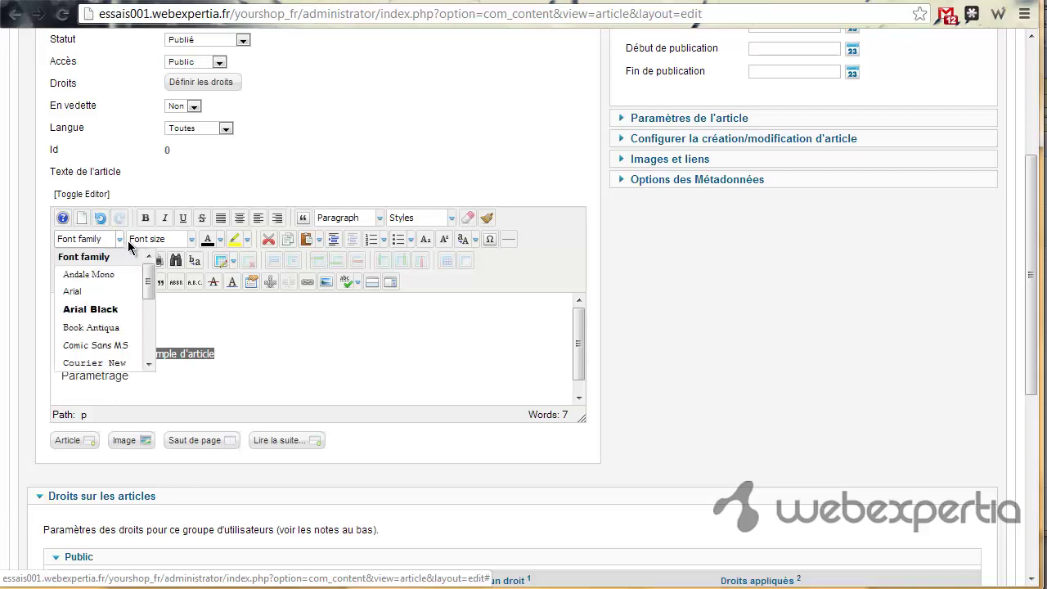
click(120, 240)
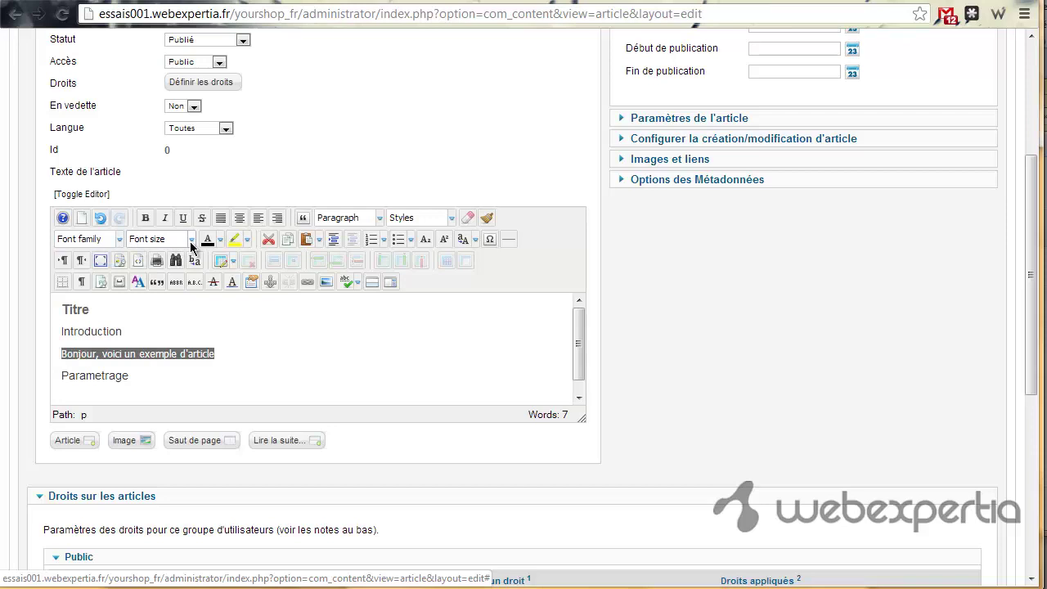
click(225, 357)
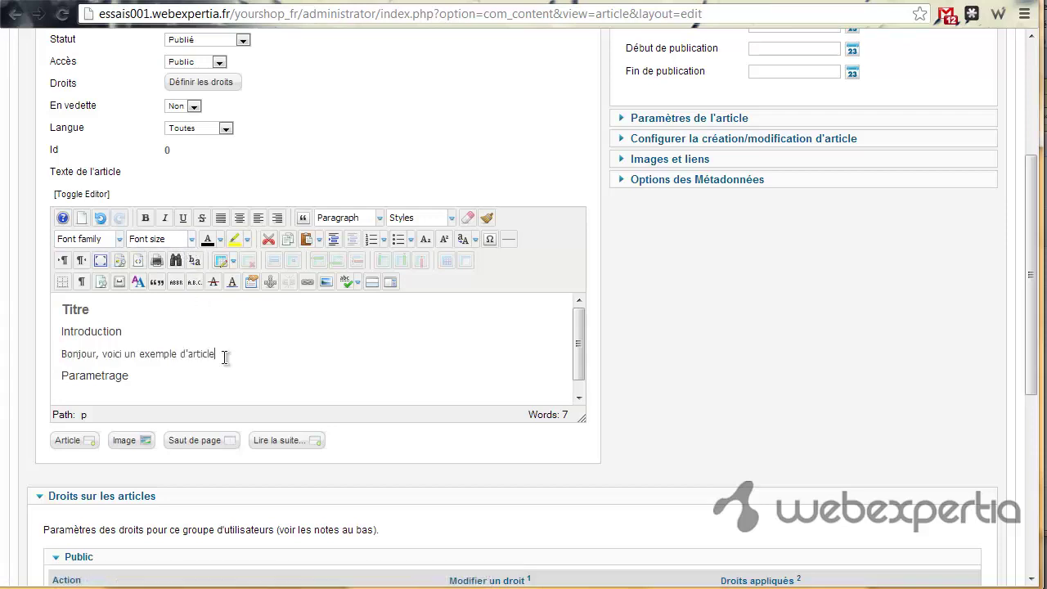
- Add the paragraph "Ce qu'il faut pour un bon article:" under the Parametrage heading, followed by a new line
click(160, 377)
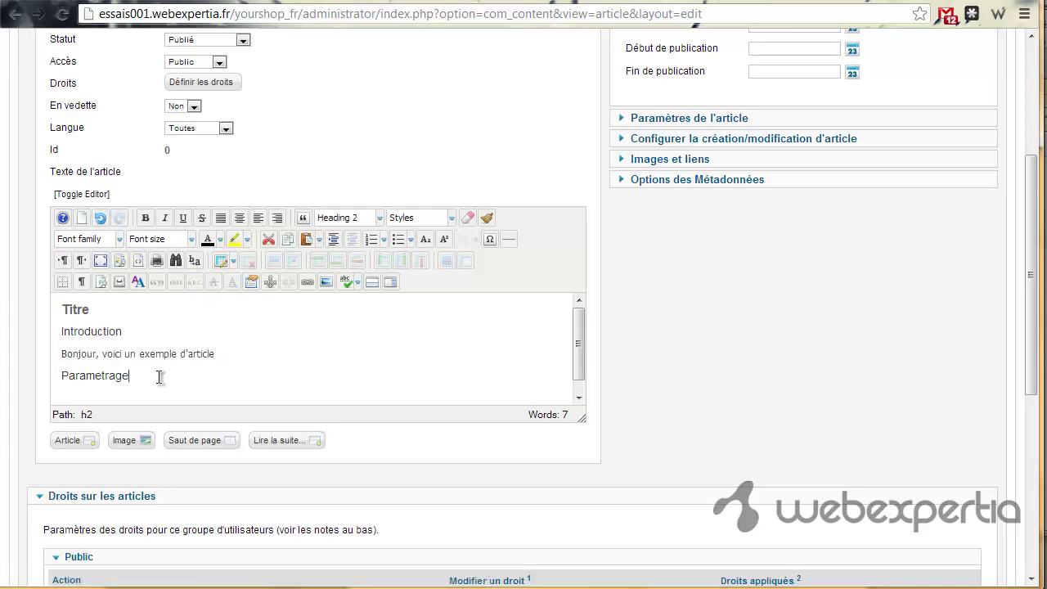
key(Return)
text(C)
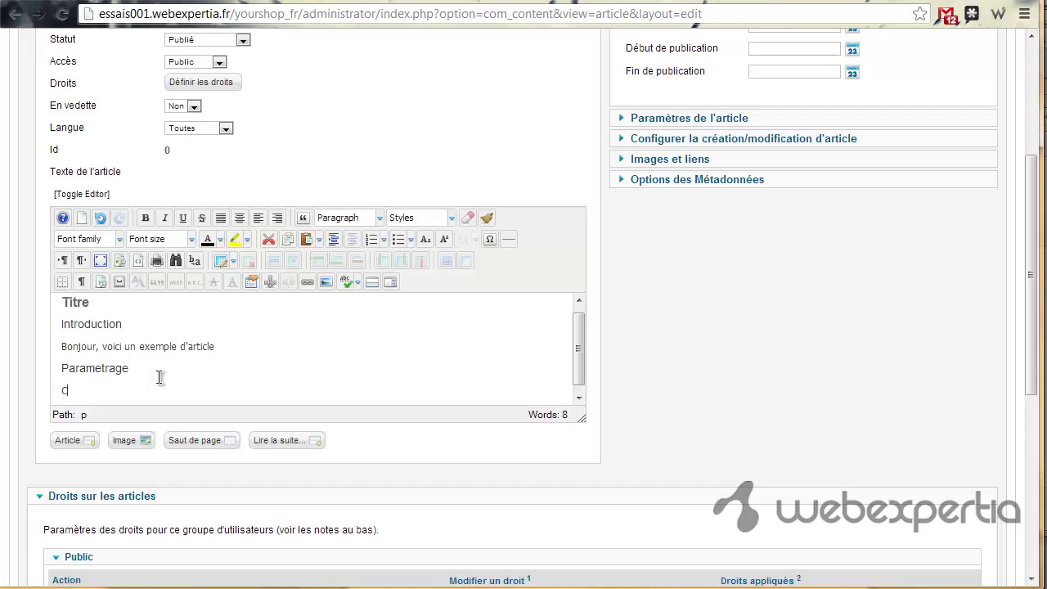
text(e qu'il faut pour un b)
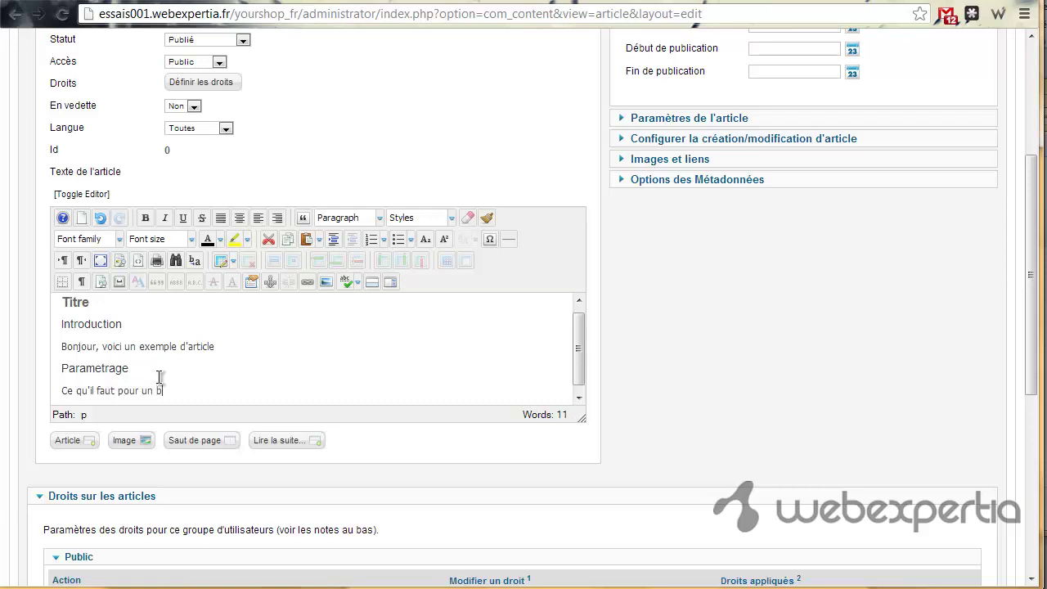
text(on article:)
key(Return)
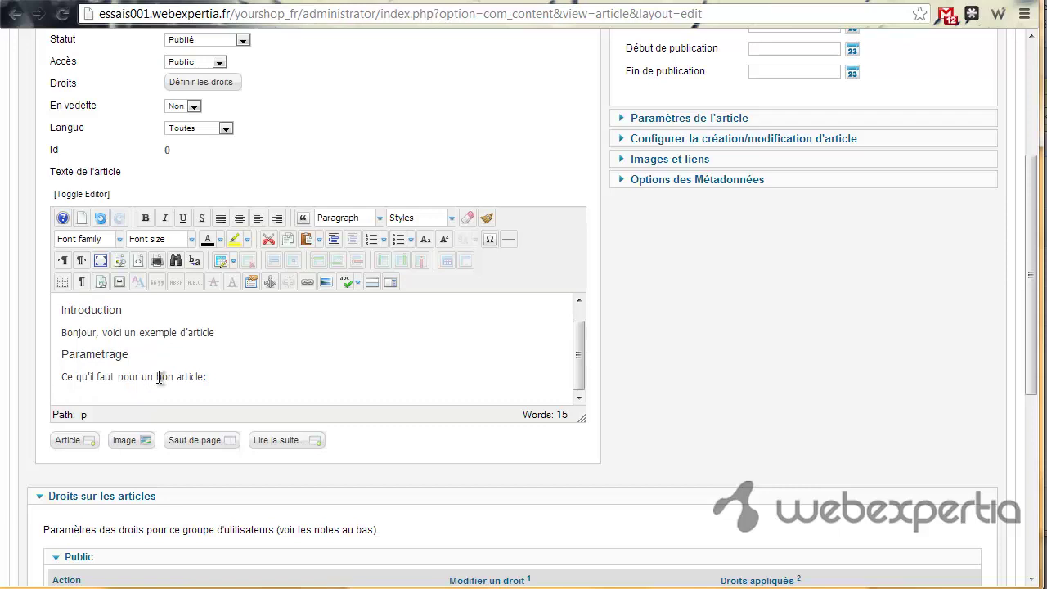
- Add the lines "Titre" and "Statut" below the paragraph "Ce qu'il faut pour un bon article:"
text(Titre)
key(Return)
text(Statut)
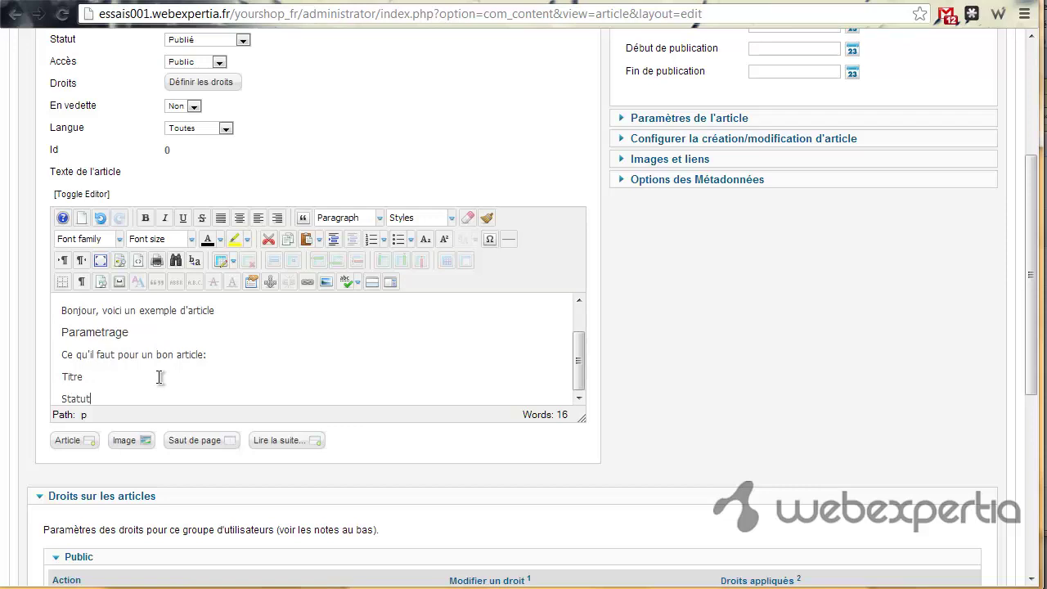
- Format the Titre and Statut lines as an unordered list and start a plain paragraph below it
key(shift+Left)
key(shift+Left)
key(shift+Left)
shift+click(64, 377)
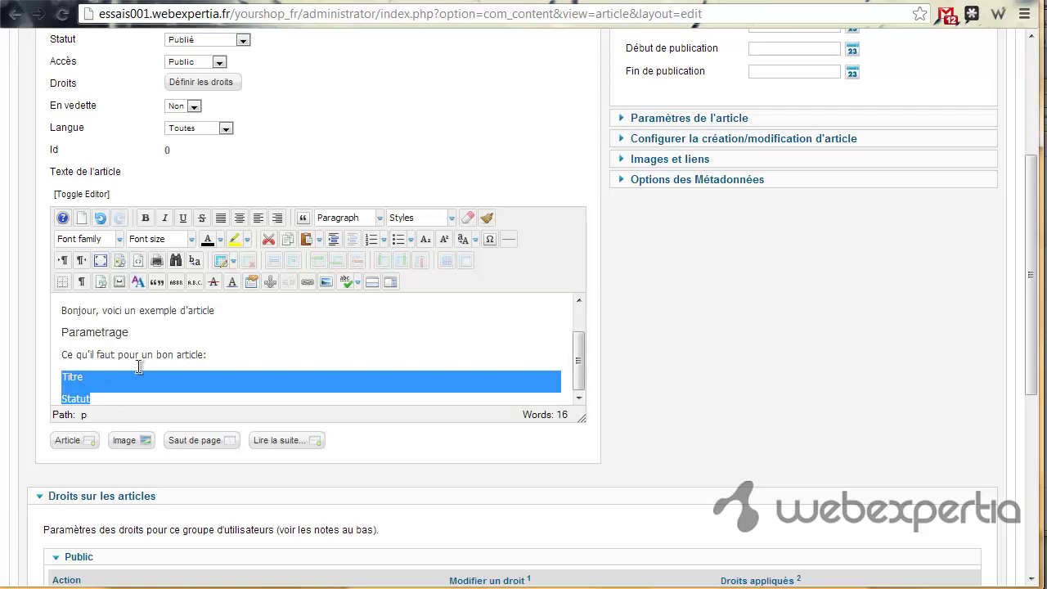
click(373, 241)
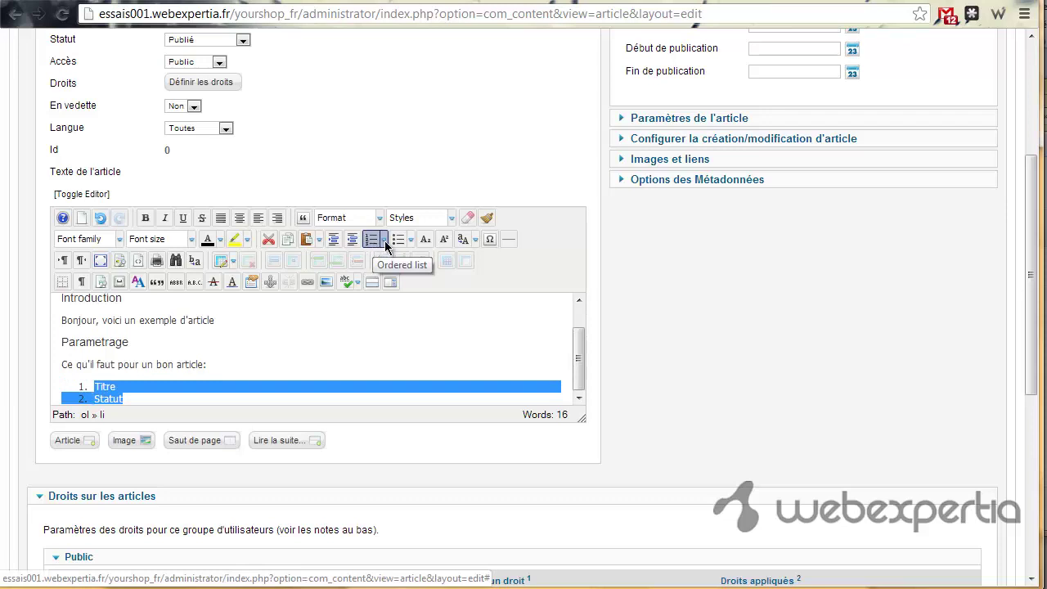
click(396, 239)
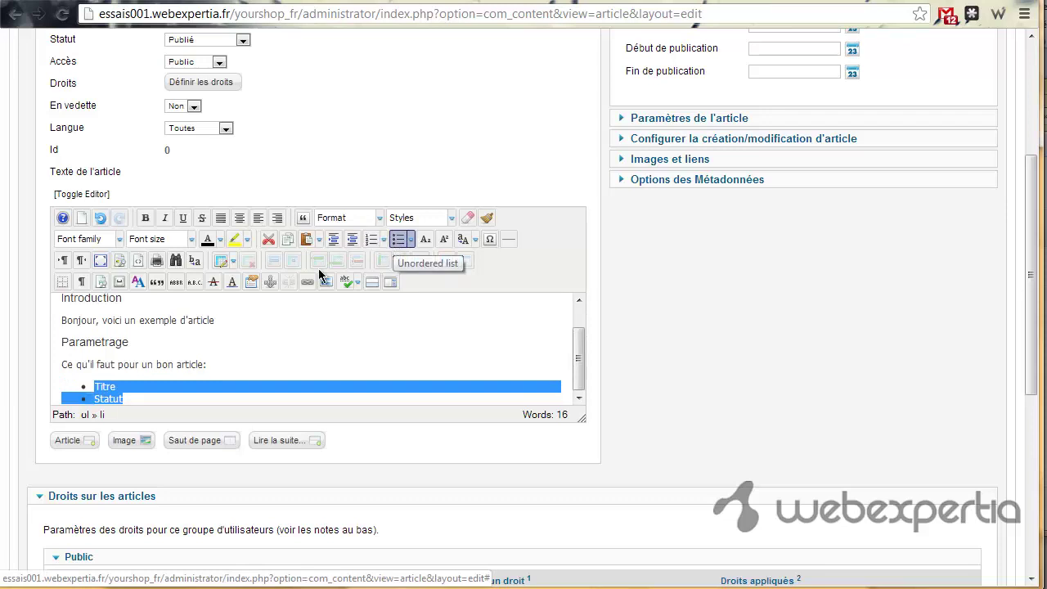
click(160, 397)
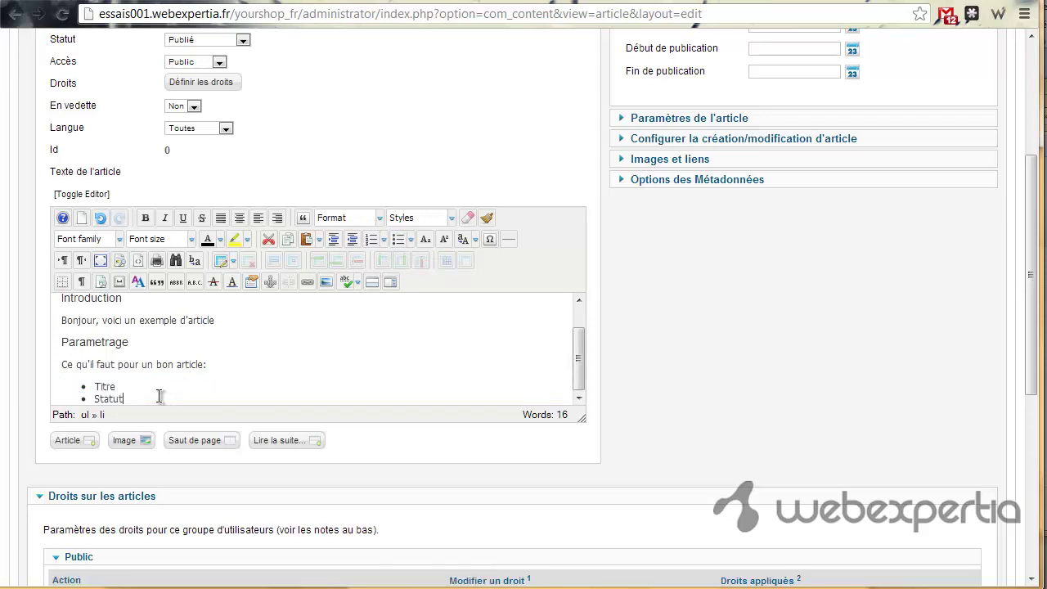
key(Return)
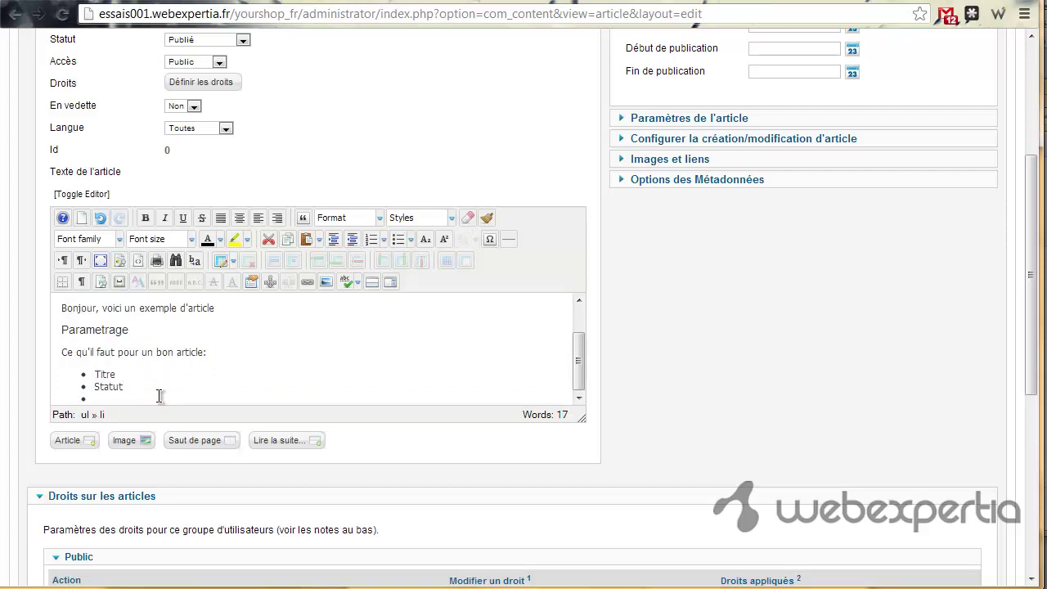
key(Return)
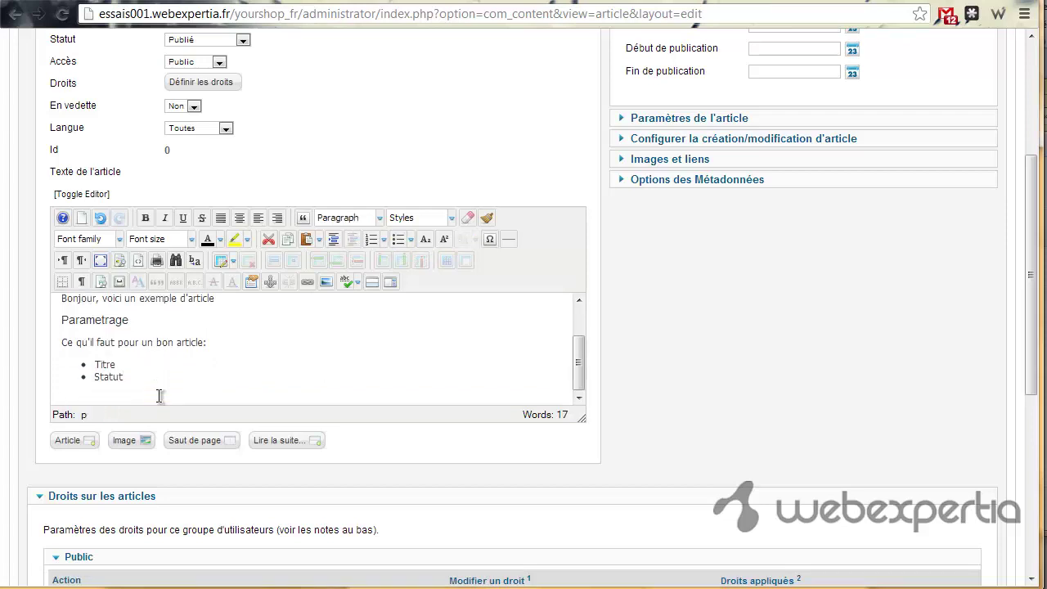
- Insert the image fp-main-2.jpeg below the bulleted list and enlarge the text editor area
click(136, 445)
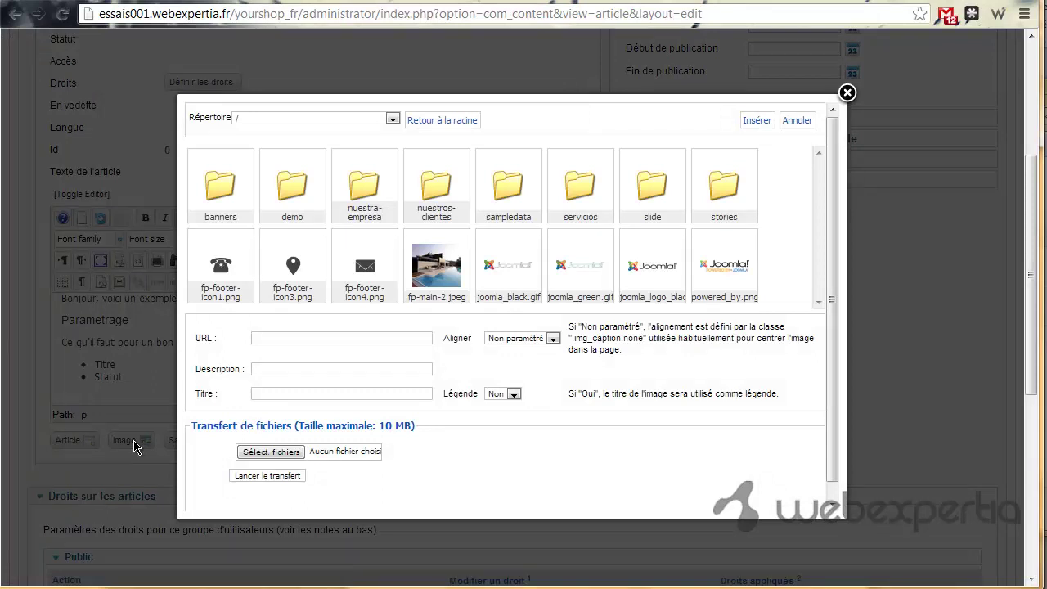
click(435, 293)
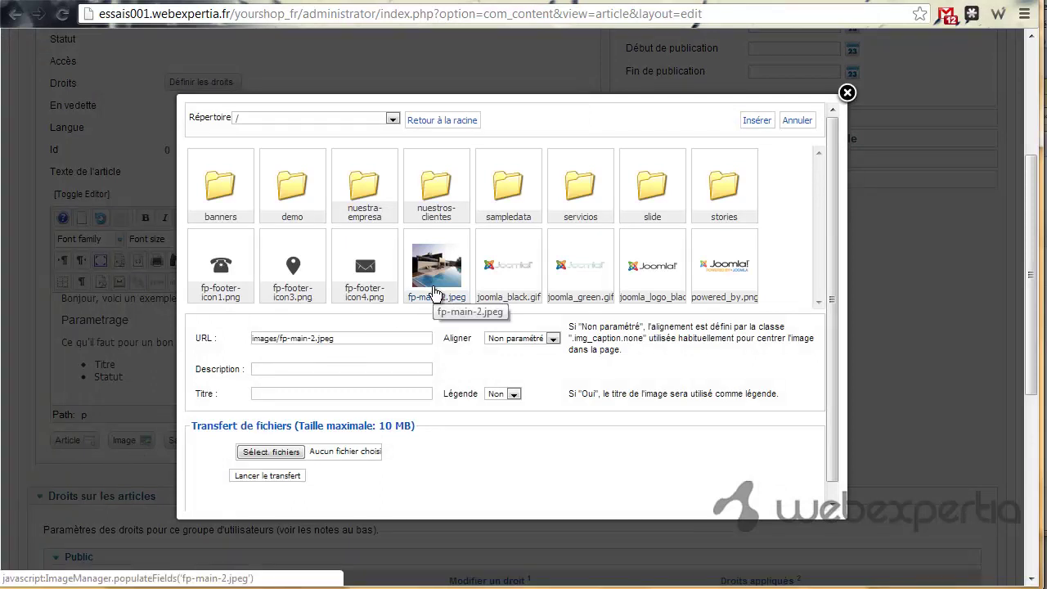
click(750, 123)
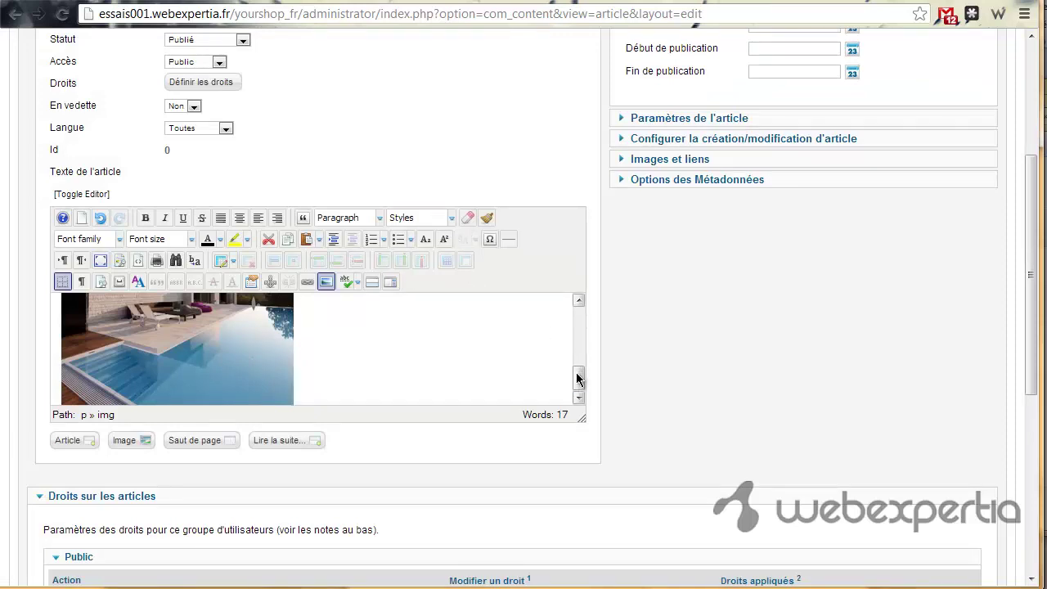
mouse_move(578, 377)
mouse_down()
mouse_move(579, 336)
mouse_move(577, 371)
mouse_up()
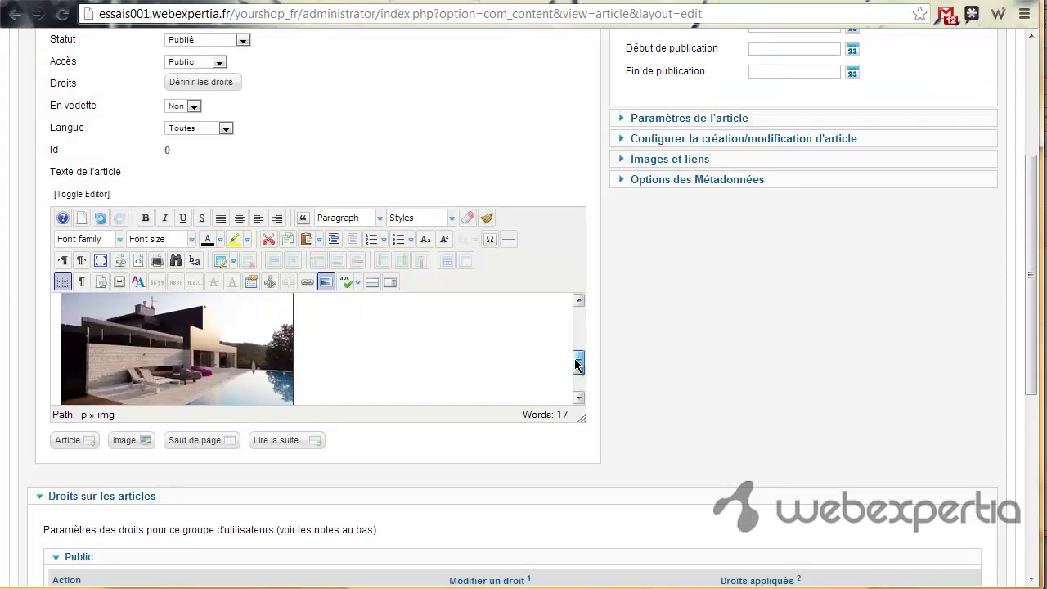
drag(581, 431, 643, 496)
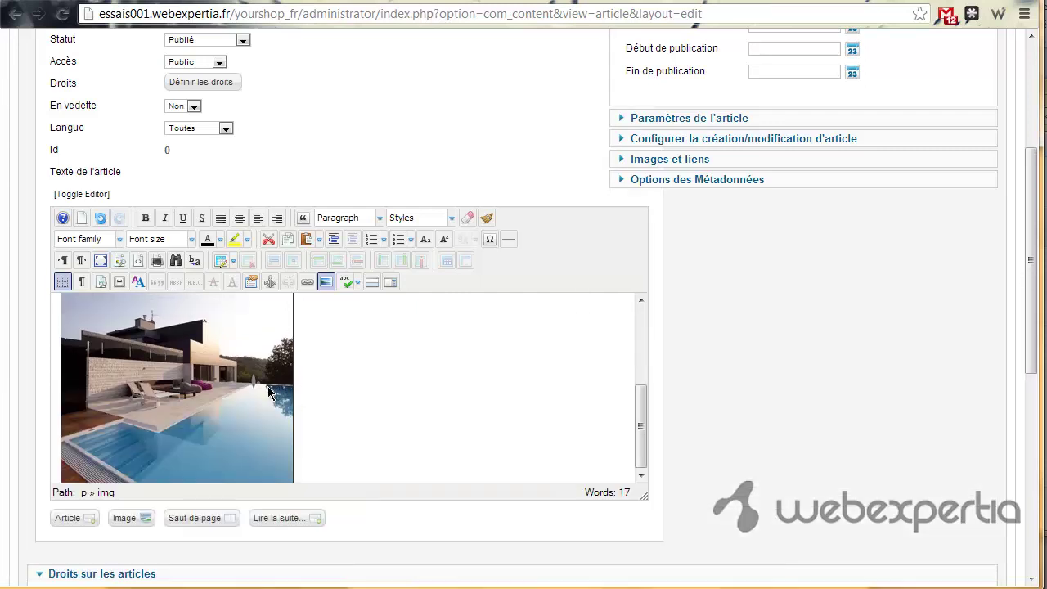
- Set the inserted image's alignment to Milieu and give it a solid border of width 1 in #000000, without alternate text
click(251, 389)
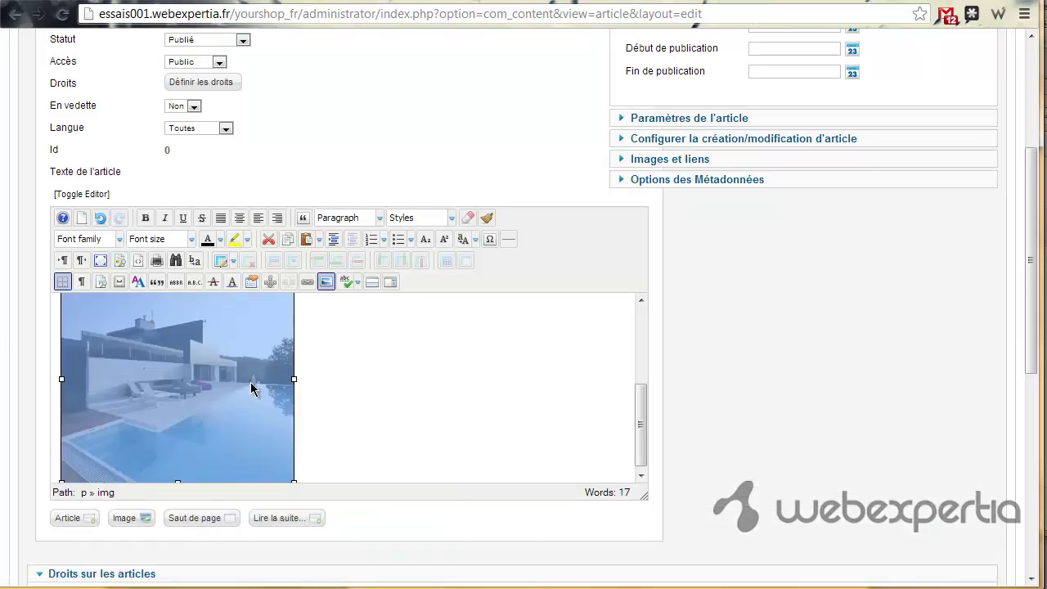
right_click(251, 388)
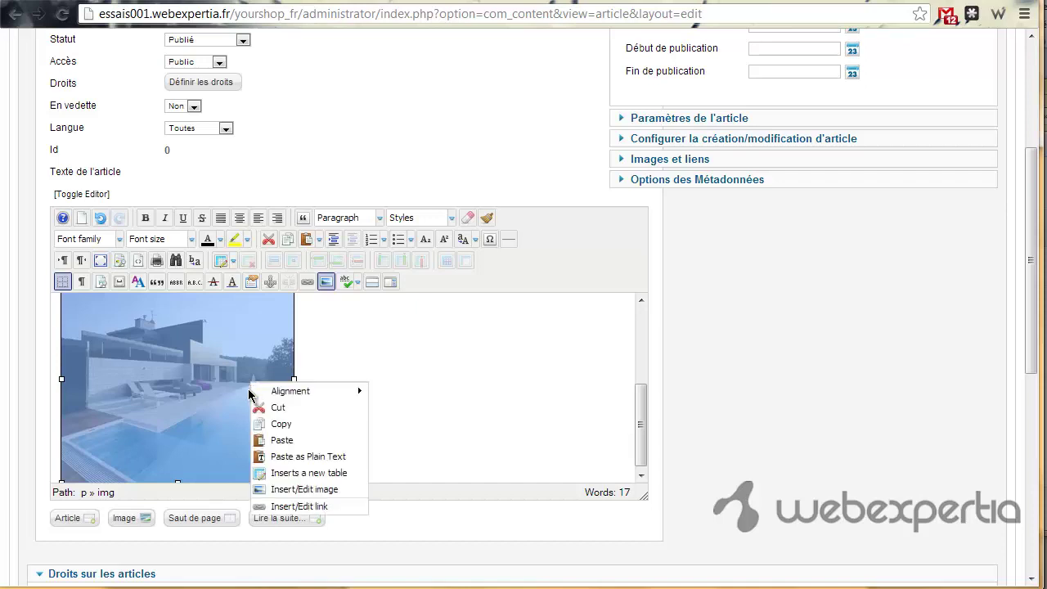
click(287, 491)
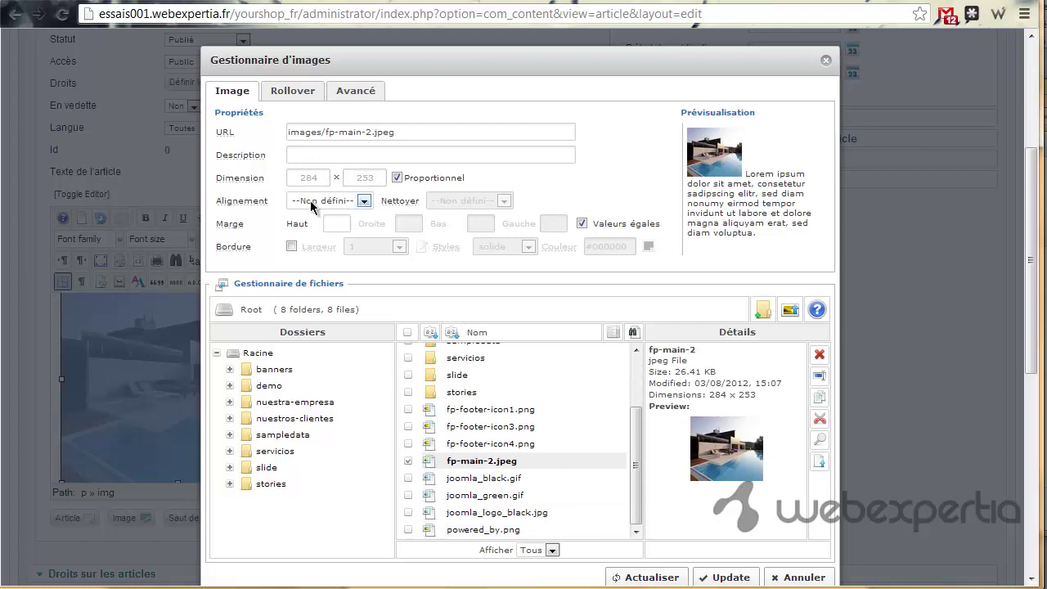
click(364, 201)
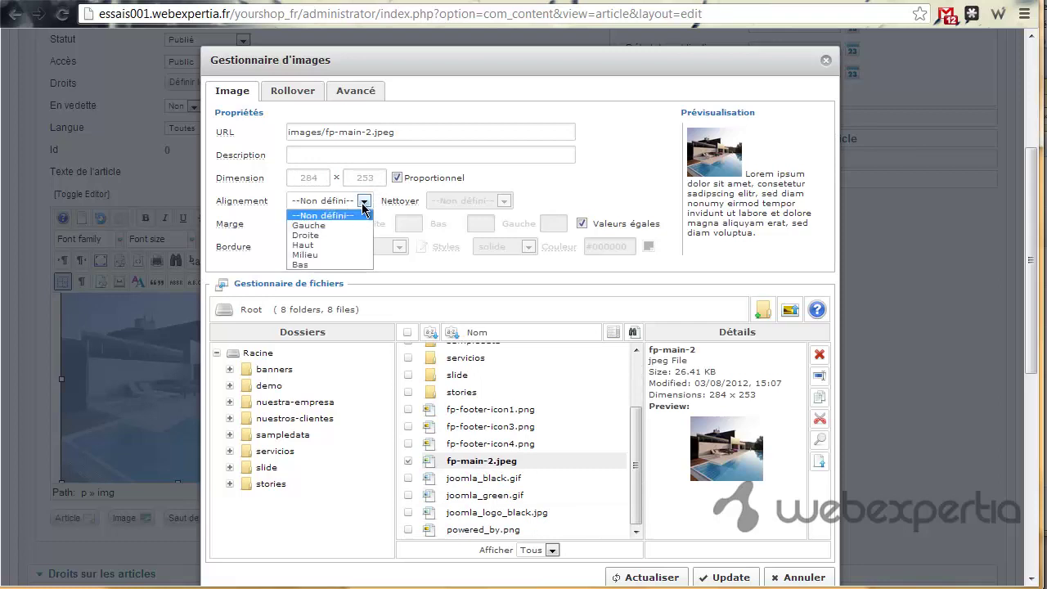
click(331, 254)
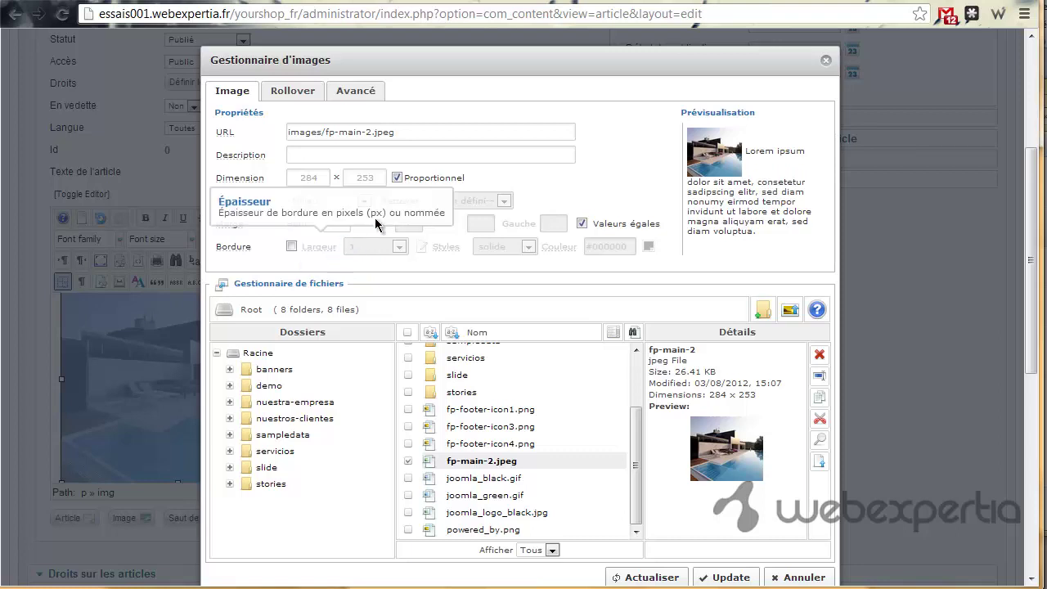
click(290, 247)
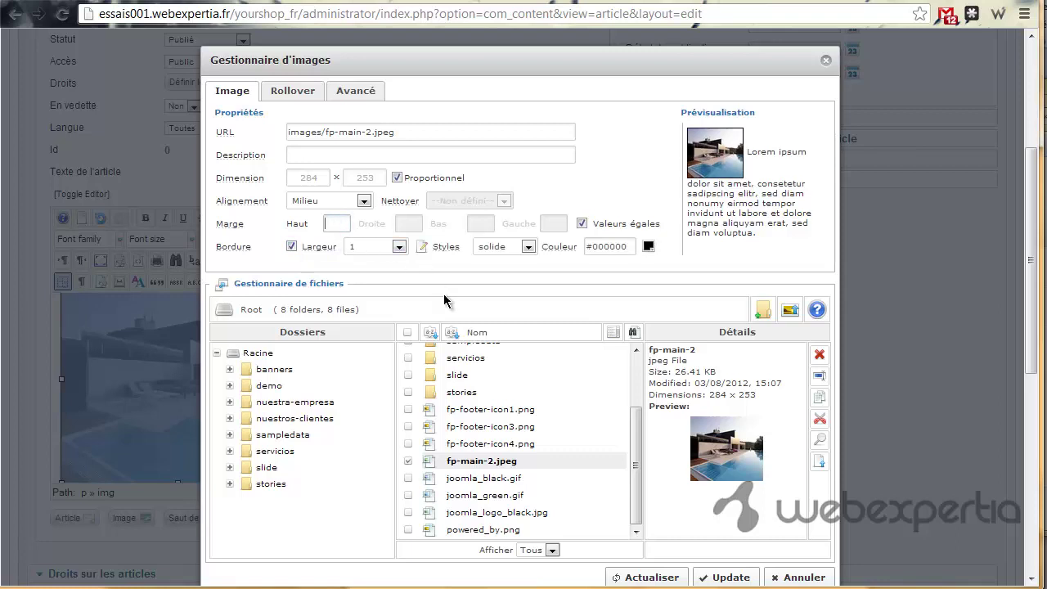
click(736, 577)
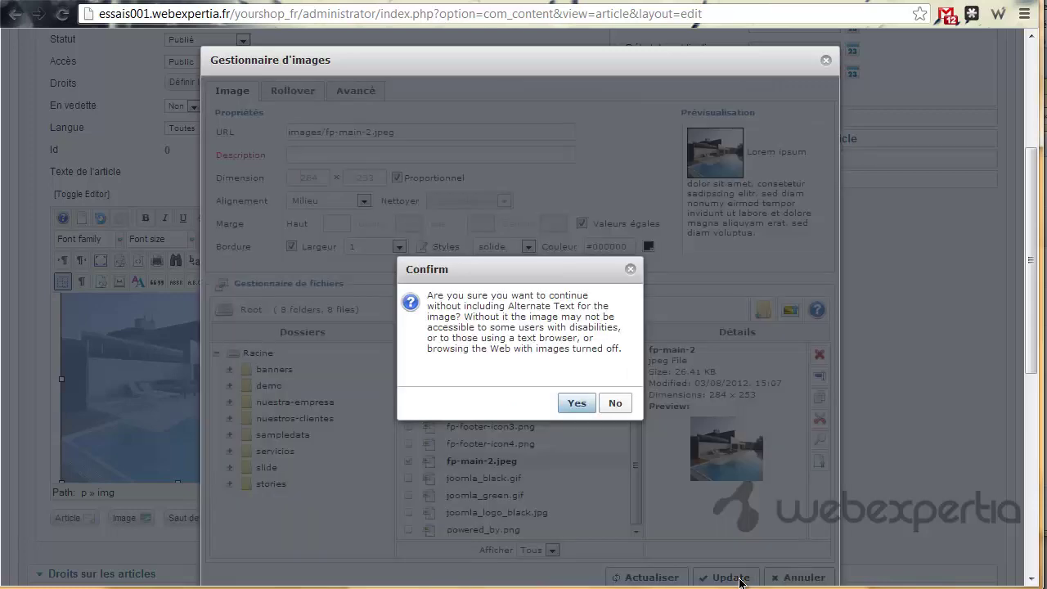
click(578, 403)
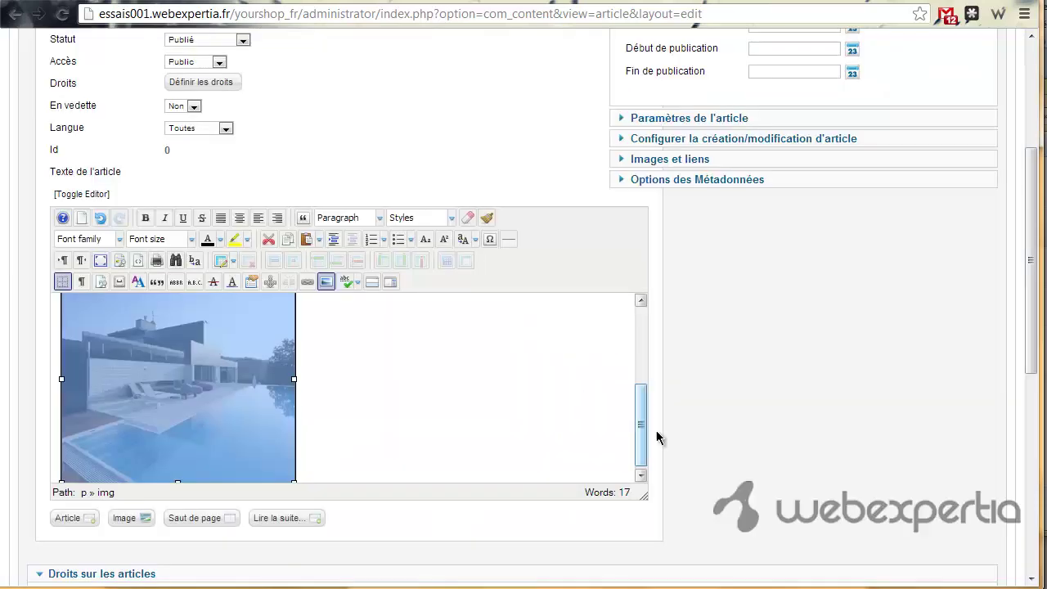
- Review the article's content and examine its display parameters, including the choices for Titre de l'article
click(643, 371)
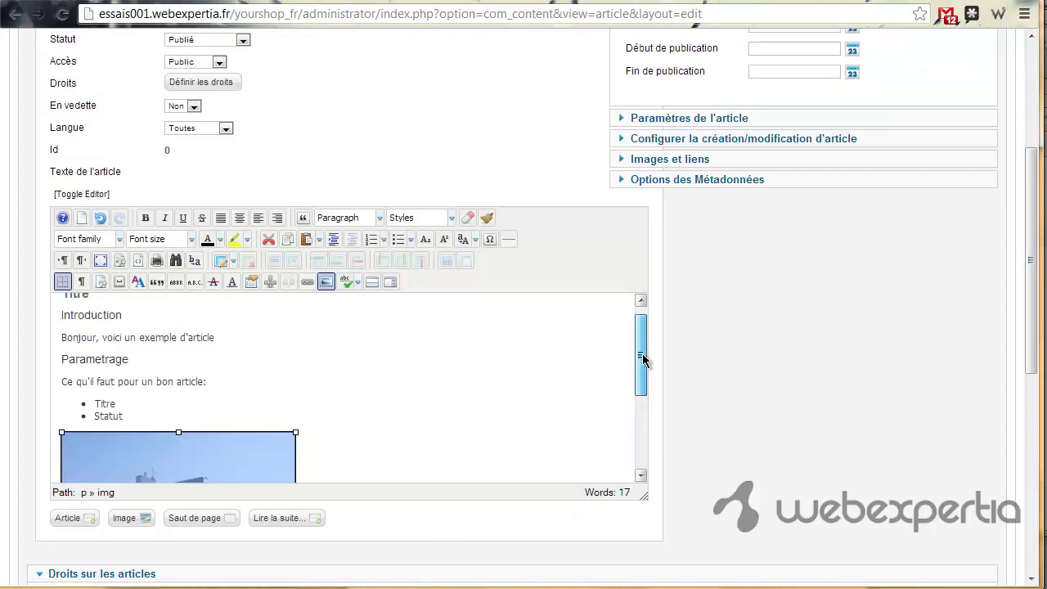
click(643, 360)
scroll(750, 366, down, 5)
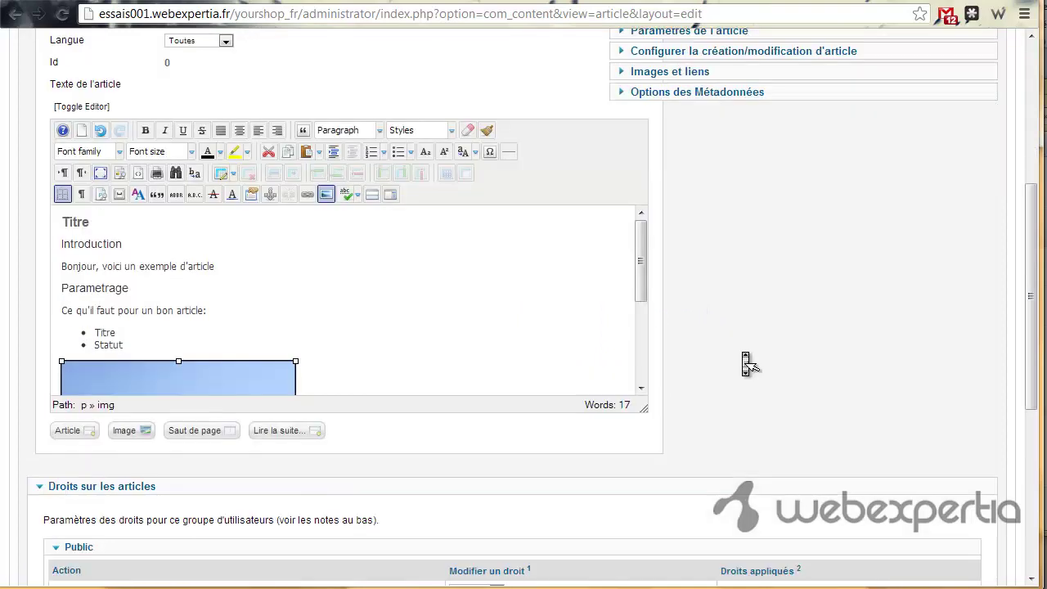
scroll(750, 366, up, 6)
scroll(750, 365, up, 2)
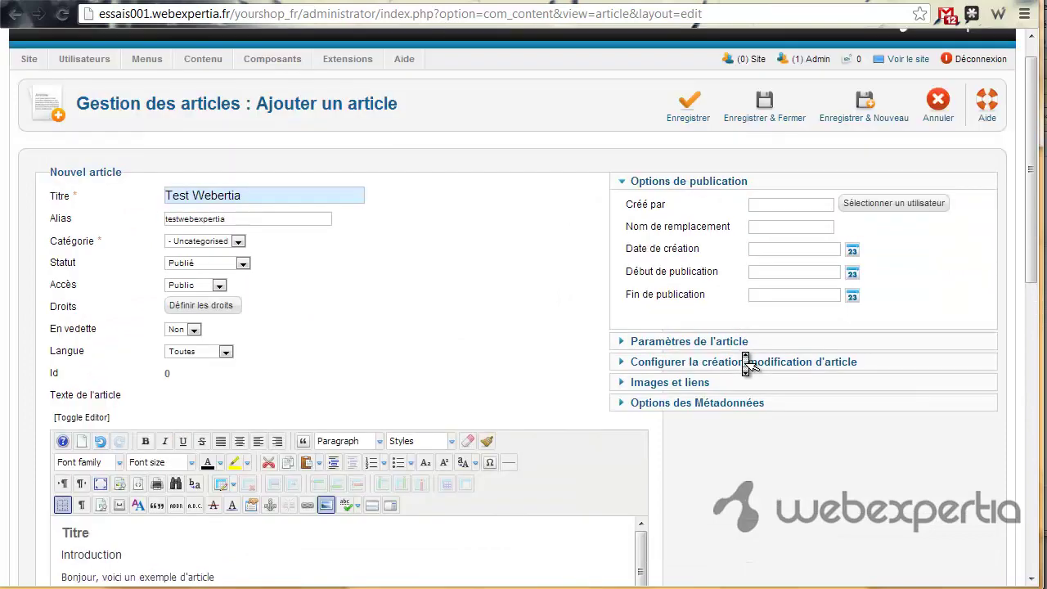
click(623, 346)
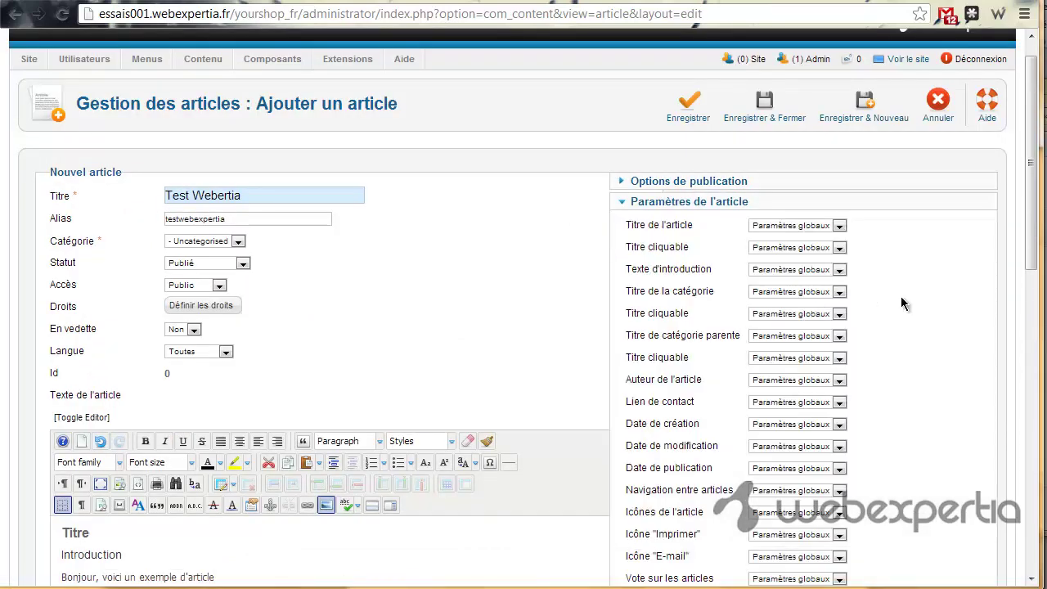
click(839, 226)
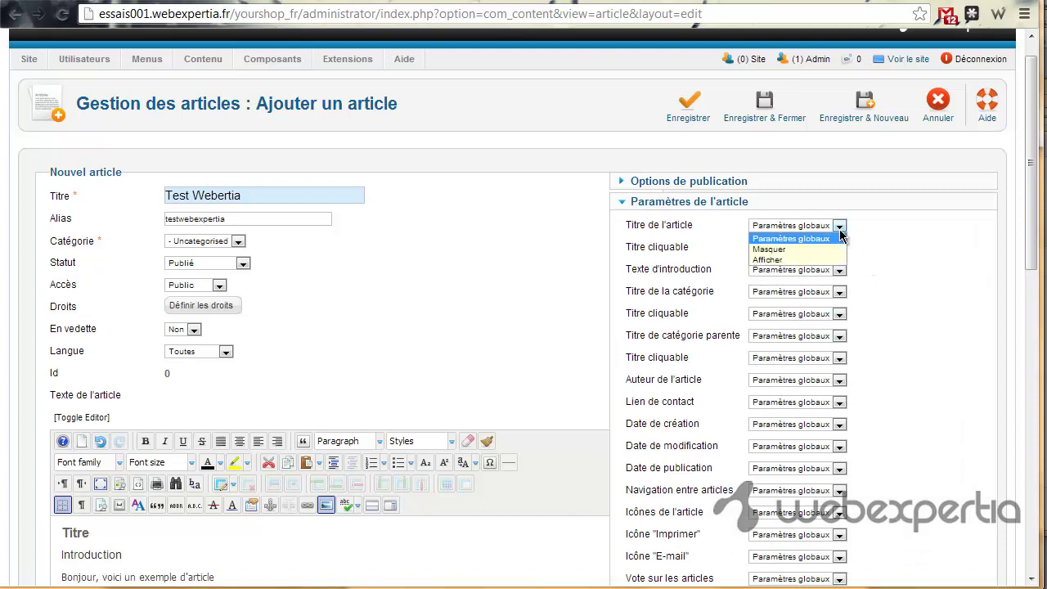
click(840, 237)
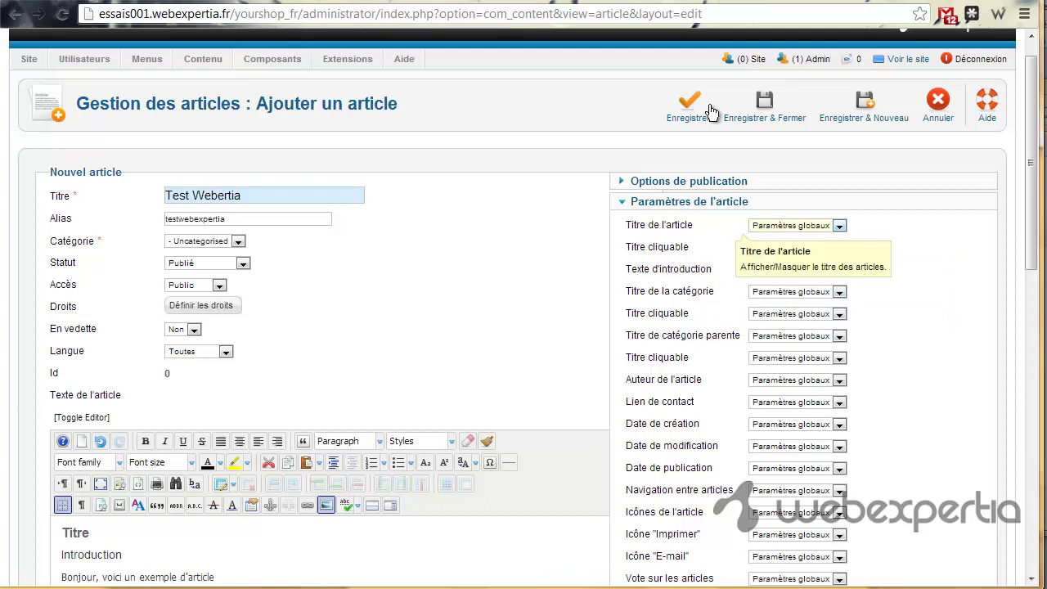
- Save and close the article and open the list of Main Menu links
click(754, 119)
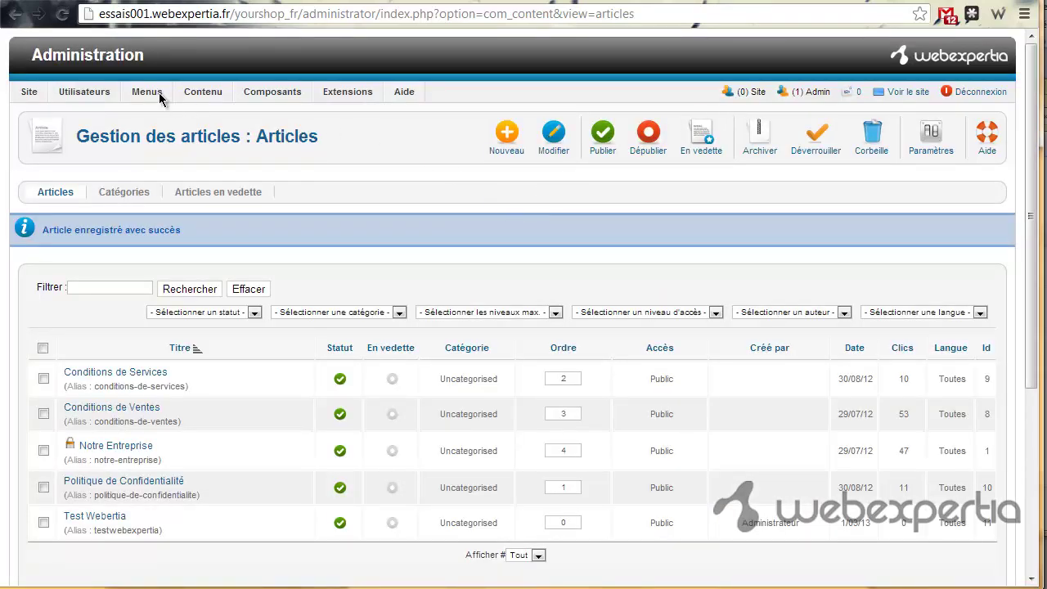
mouse_move(159, 98)
mouse_move(159, 119)
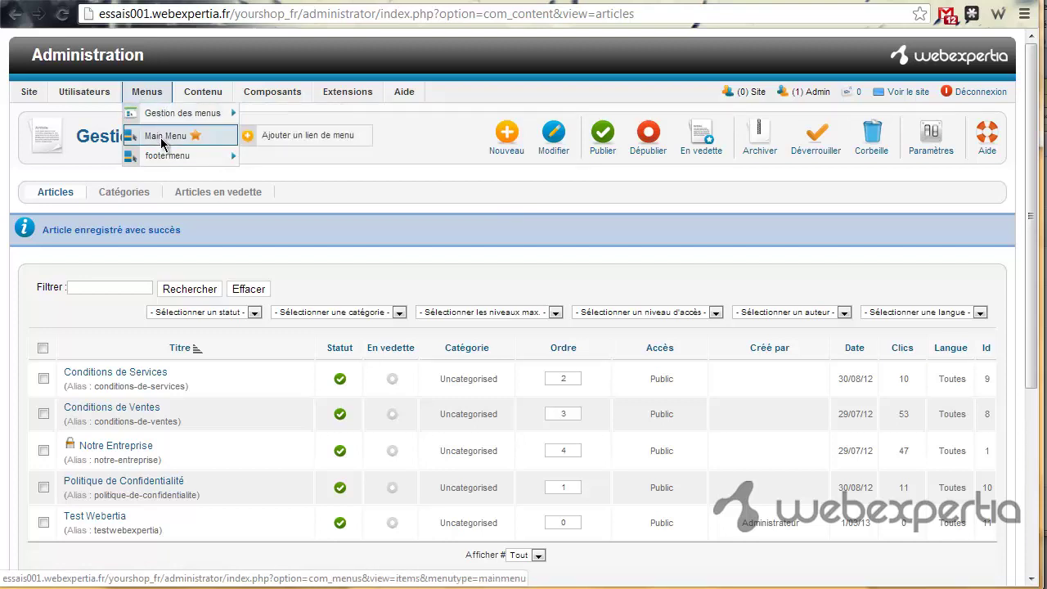
click(163, 141)
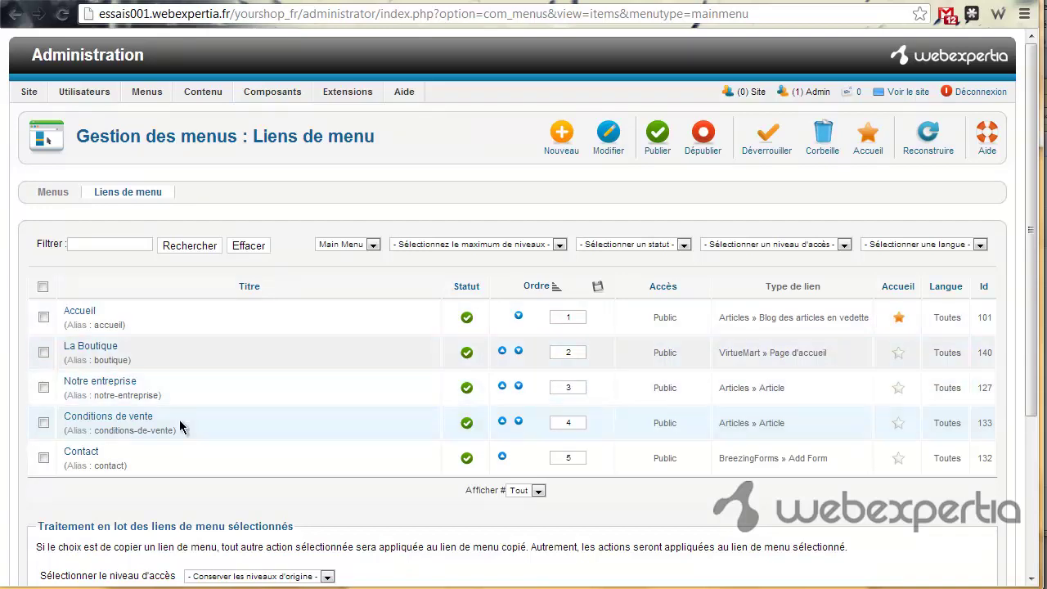
- Start a new Main Menu link of type Article and set its menu title to "TestW"
click(561, 139)
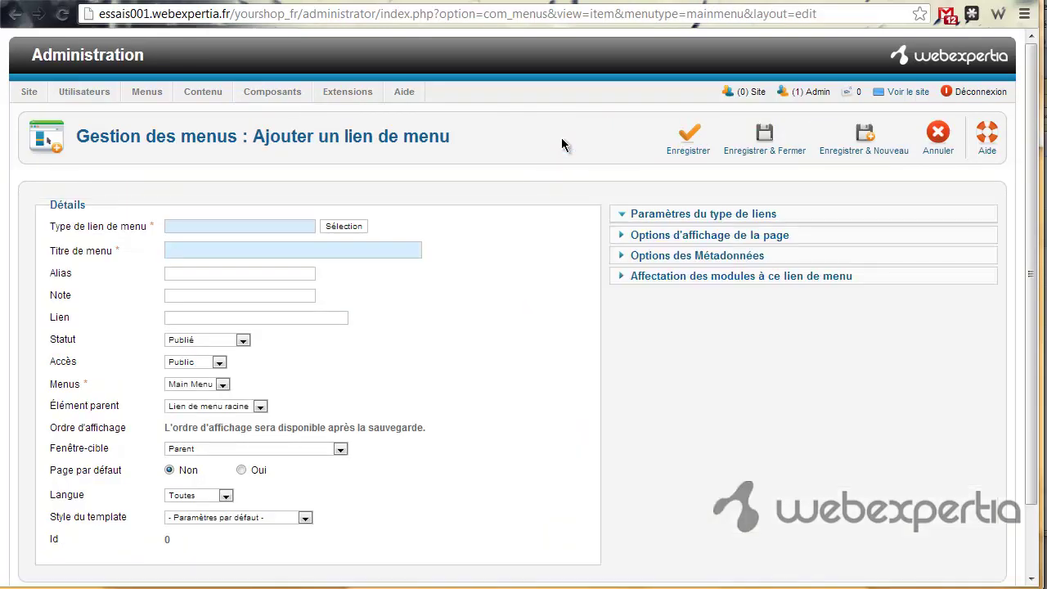
click(343, 225)
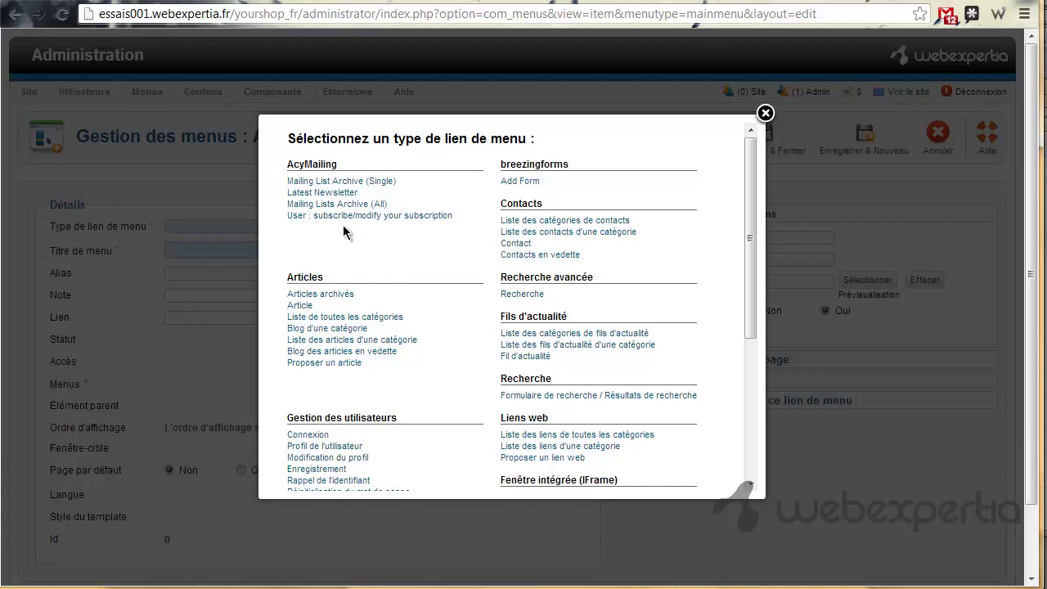
click(296, 311)
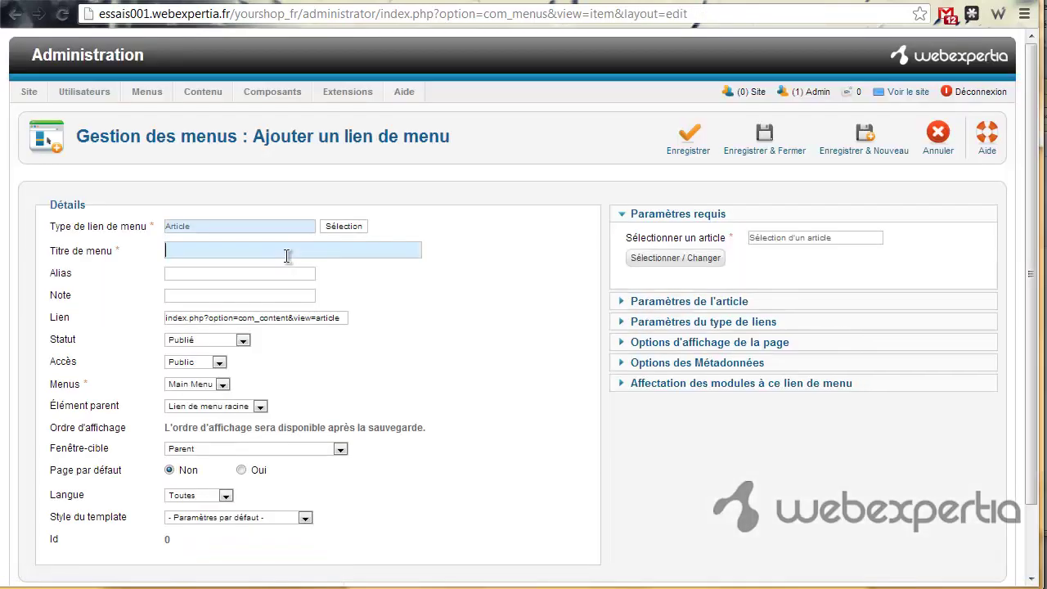
text(Test)
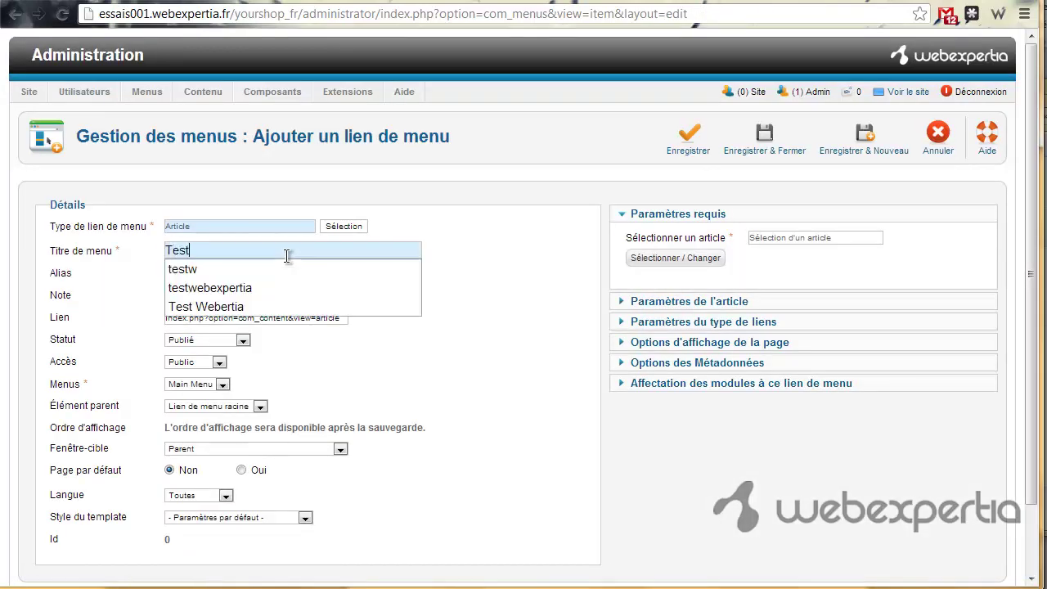
text(W)
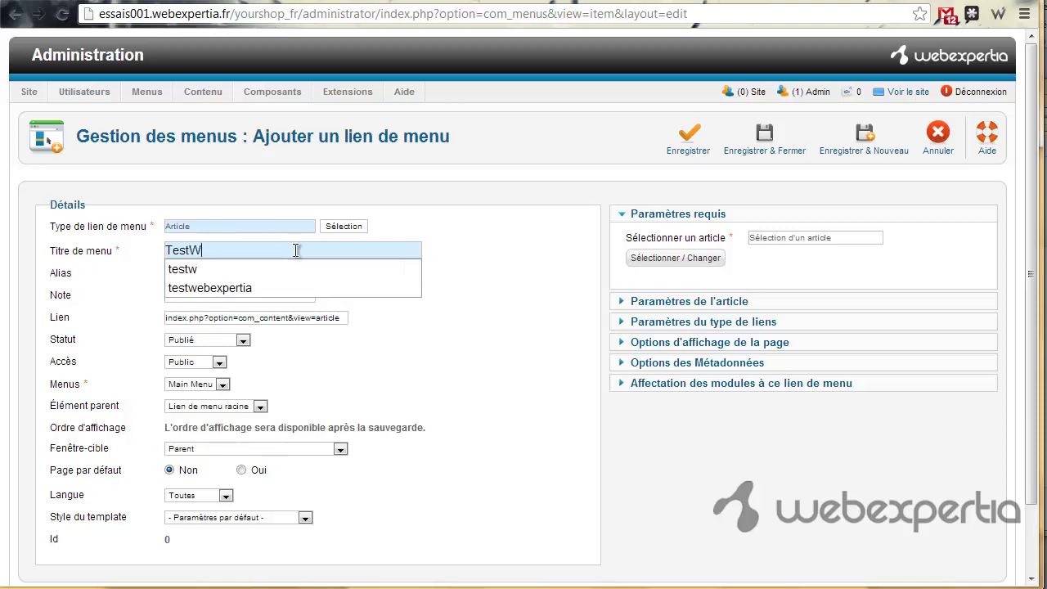
key(Escape)
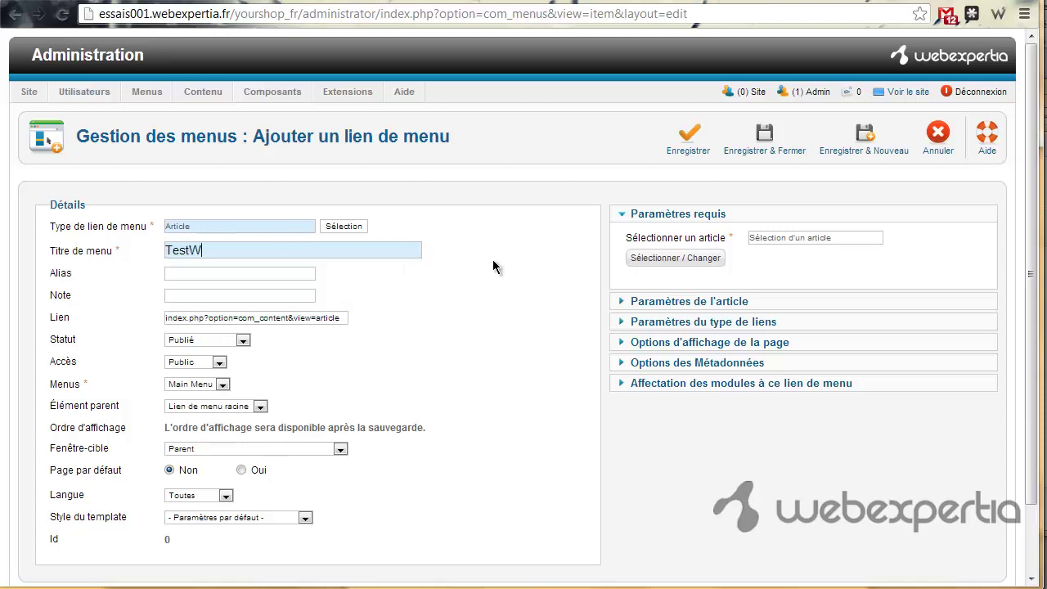
- Set the menu link's alias to "testw", choose the article Test Webertia as its target, and save the link
click(271, 272)
text(testw)
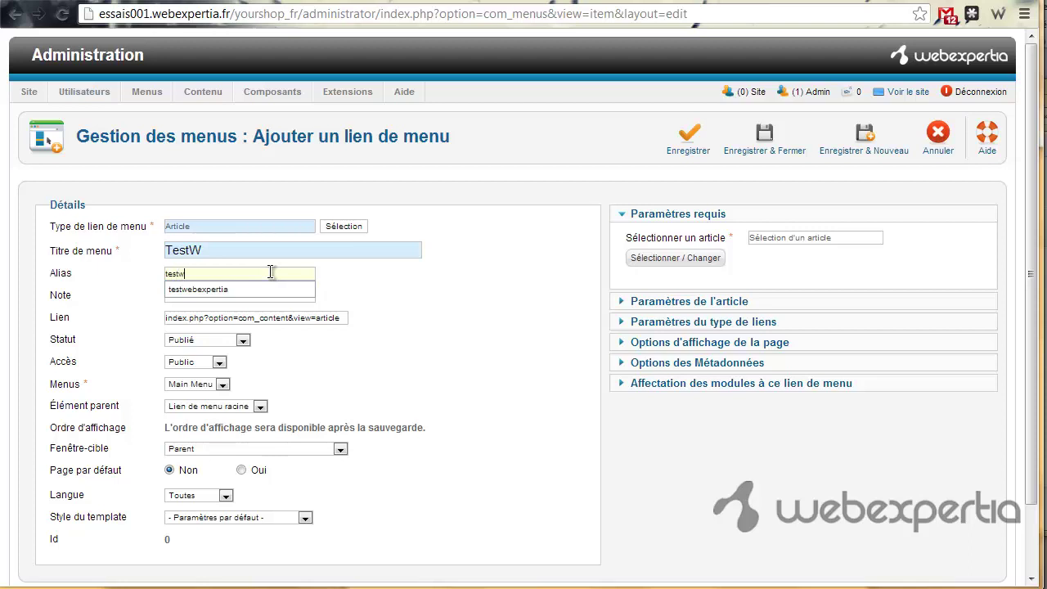
click(345, 288)
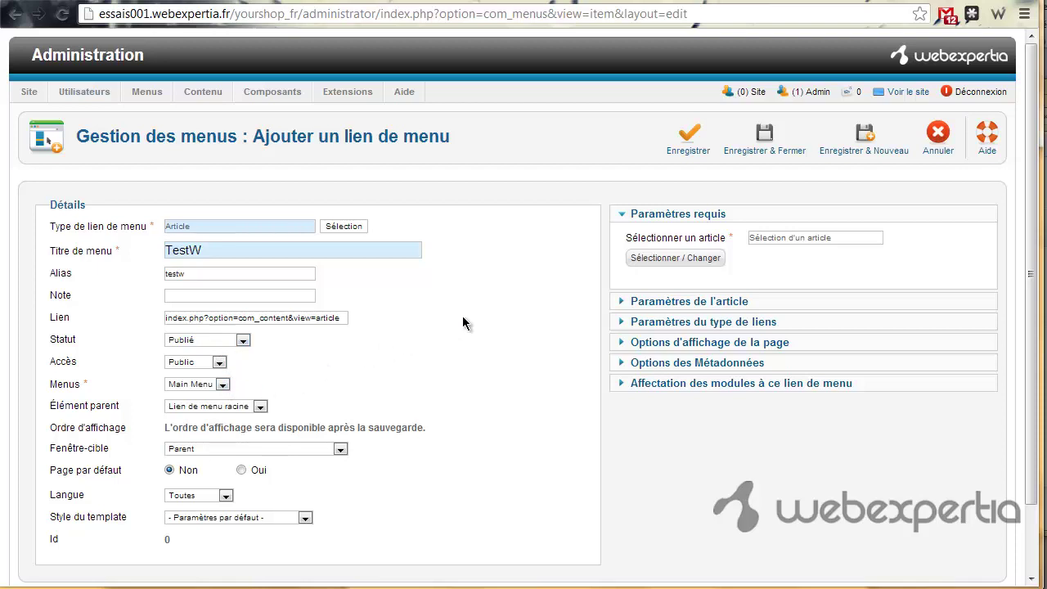
click(679, 259)
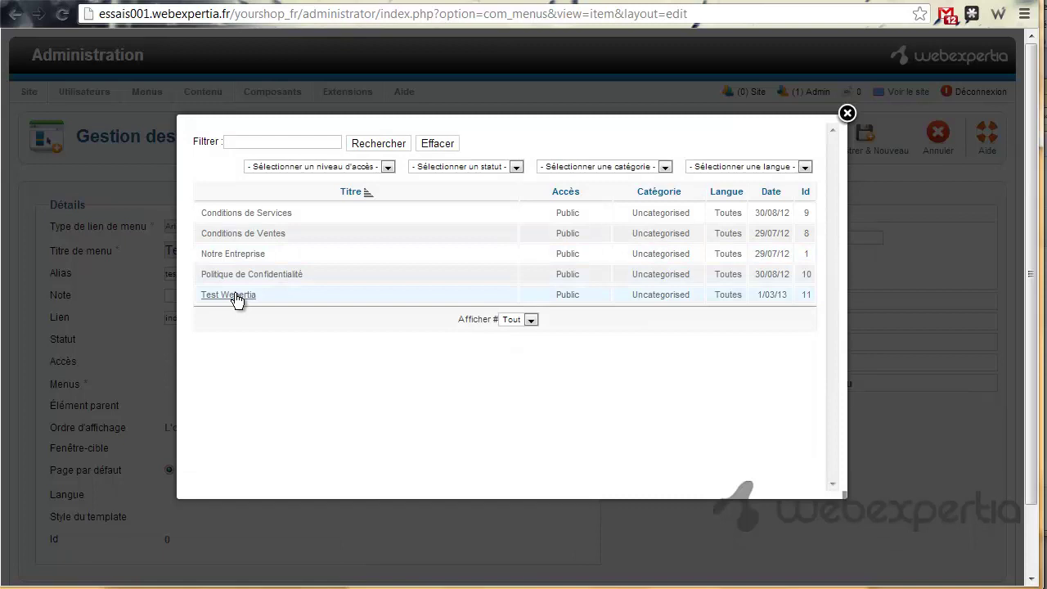
click(235, 295)
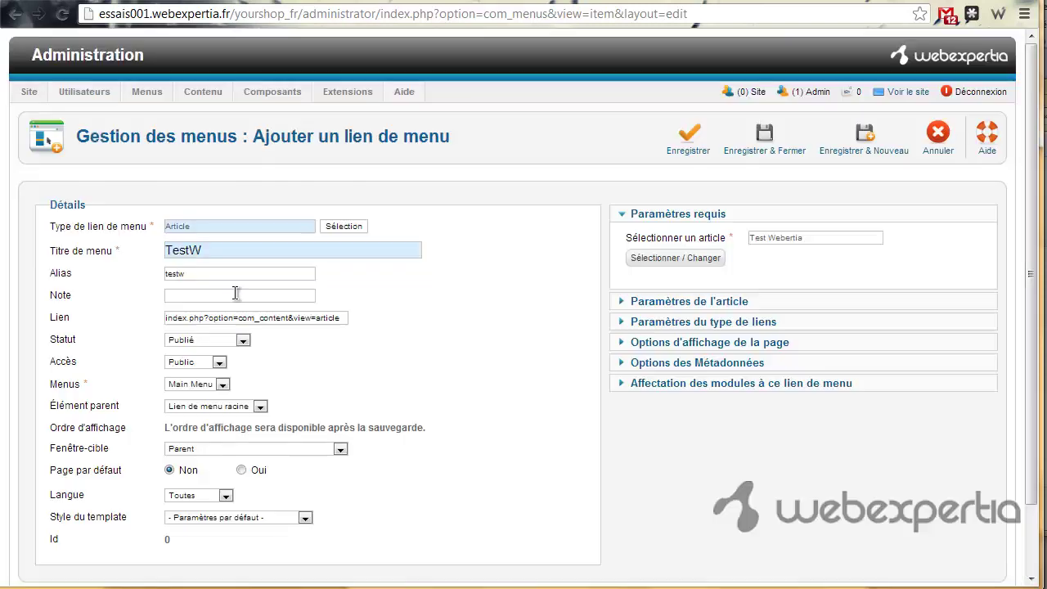
click(687, 151)
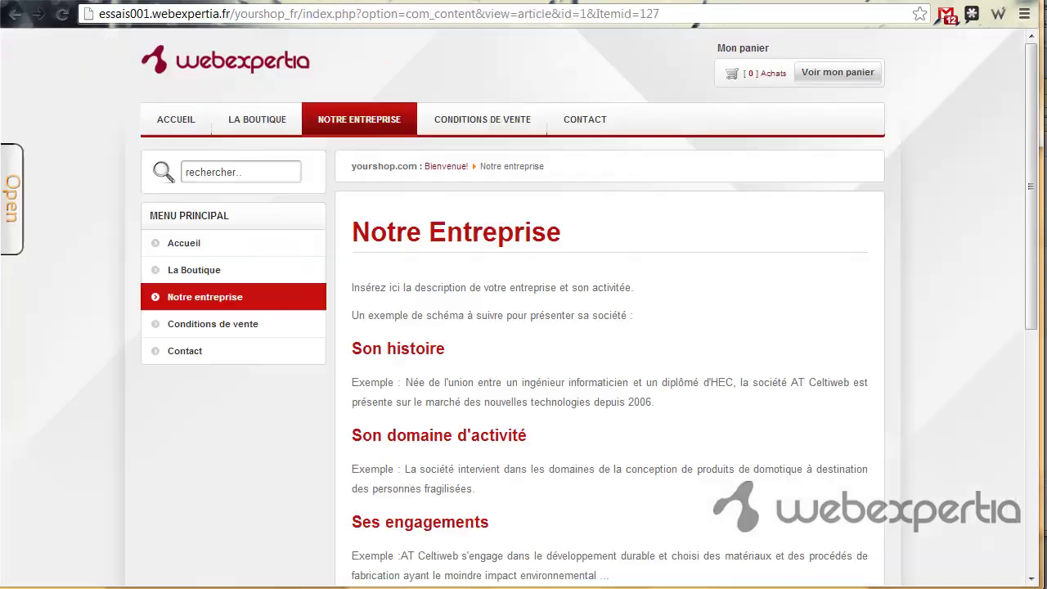
- Load the shop site's home page, open the TestW menu link, and examine the published article down to its image
click(183, 125)
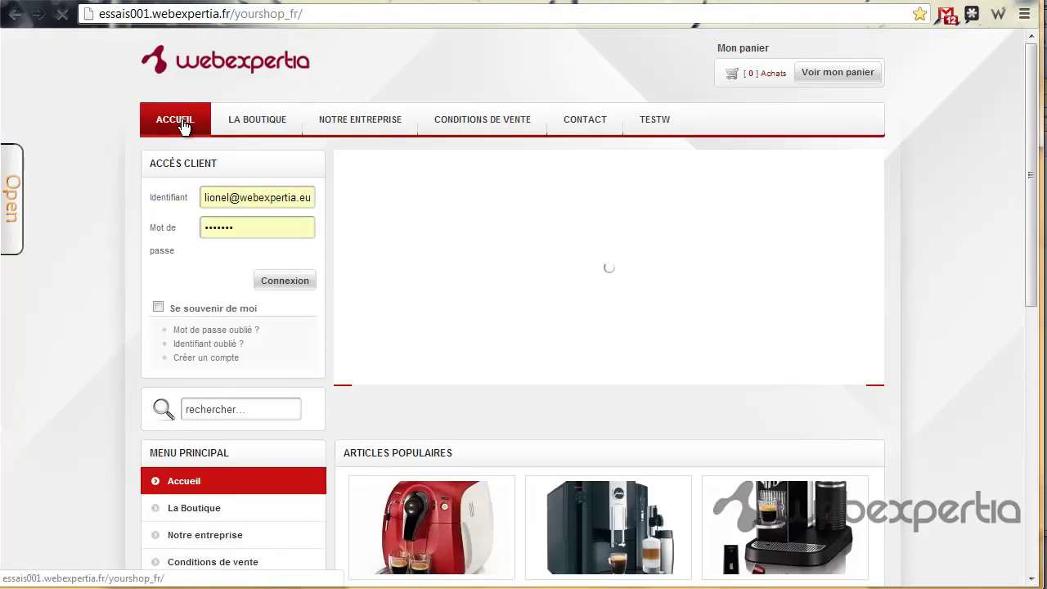
click(658, 124)
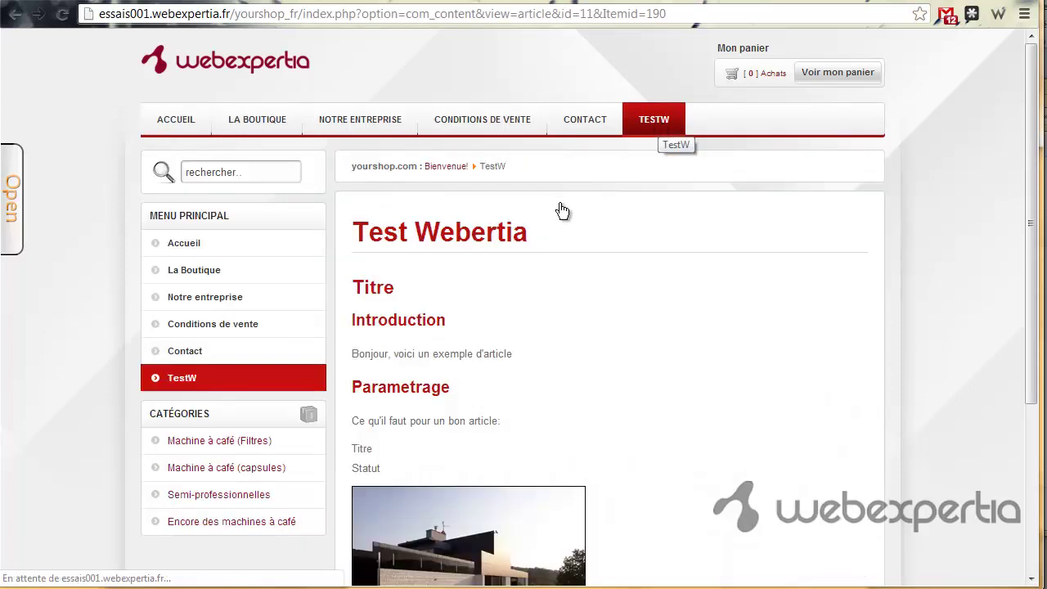
scroll(628, 296, down, 2)
scroll(635, 297, down, 1)
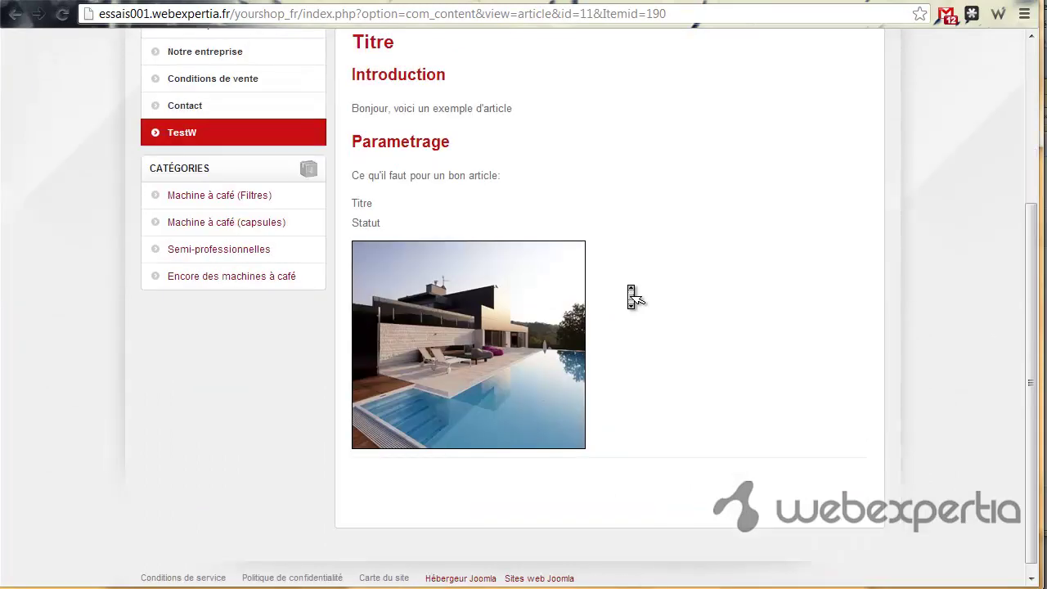
scroll(635, 297, up, 3)
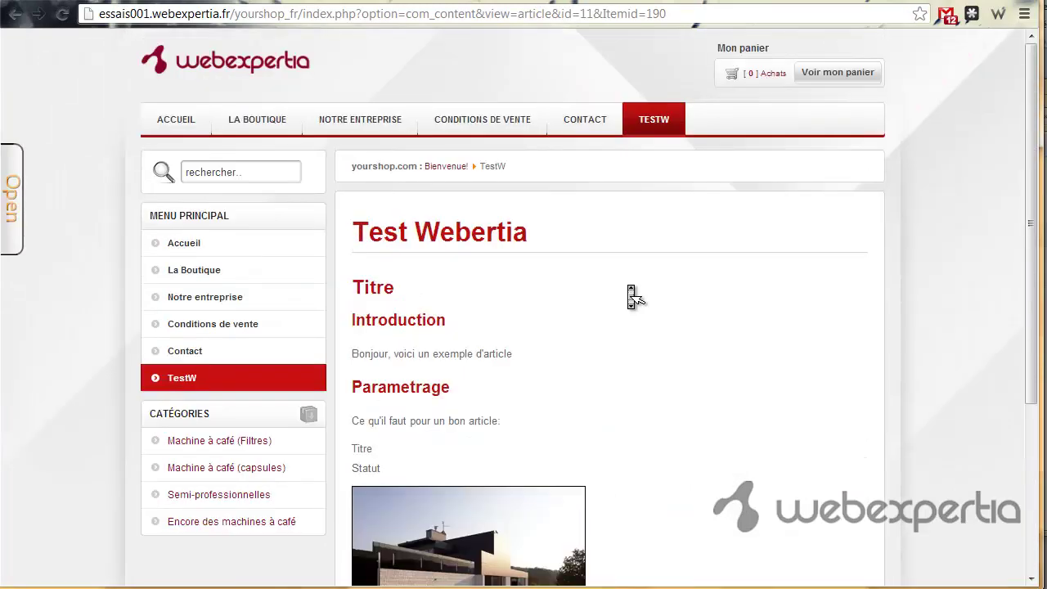